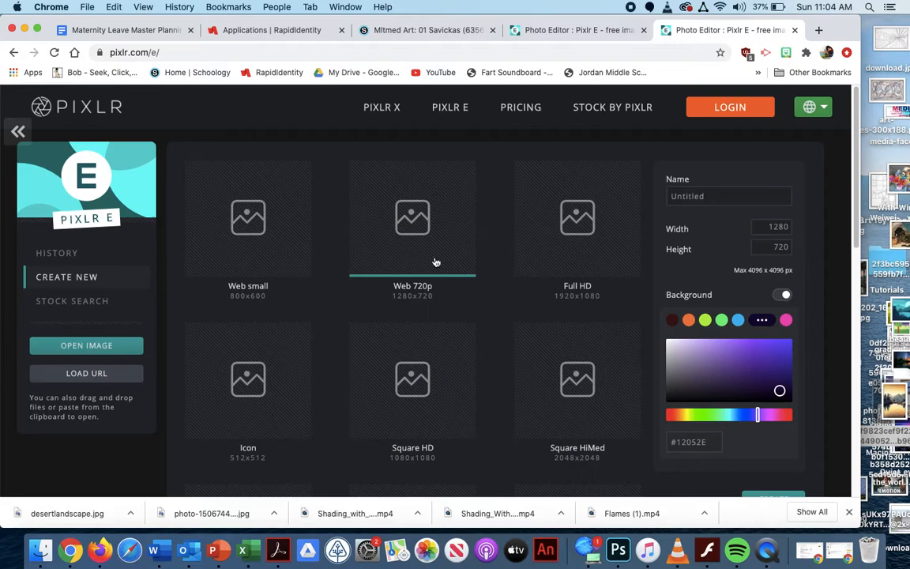
# Give the new 1280 x 720 image a dark purple background, colour #120330, keeping the background option enabled
pyautogui.moveTo(781, 390); pyautogui.dragTo(785, 391)
pyautogui.click(783, 295)
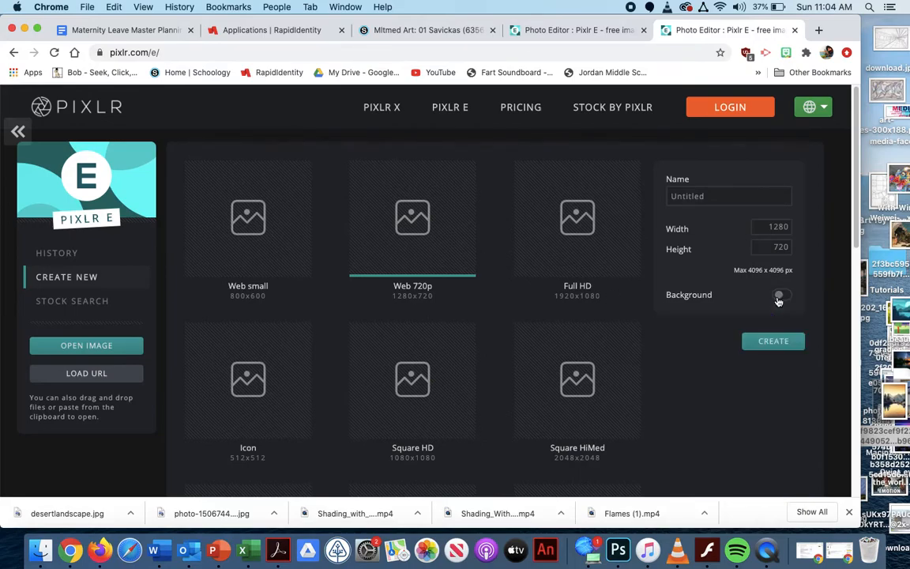
pyautogui.click(778, 298)
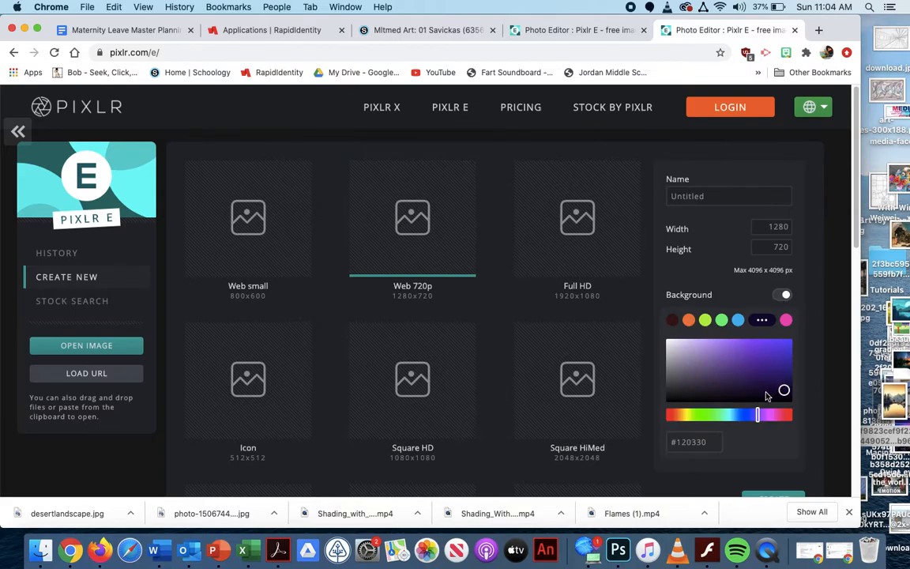
# Name the new image Line and create it
pyautogui.click(747, 203)
pyautogui.moveTo(747, 203); pyautogui.dragTo(663, 202)
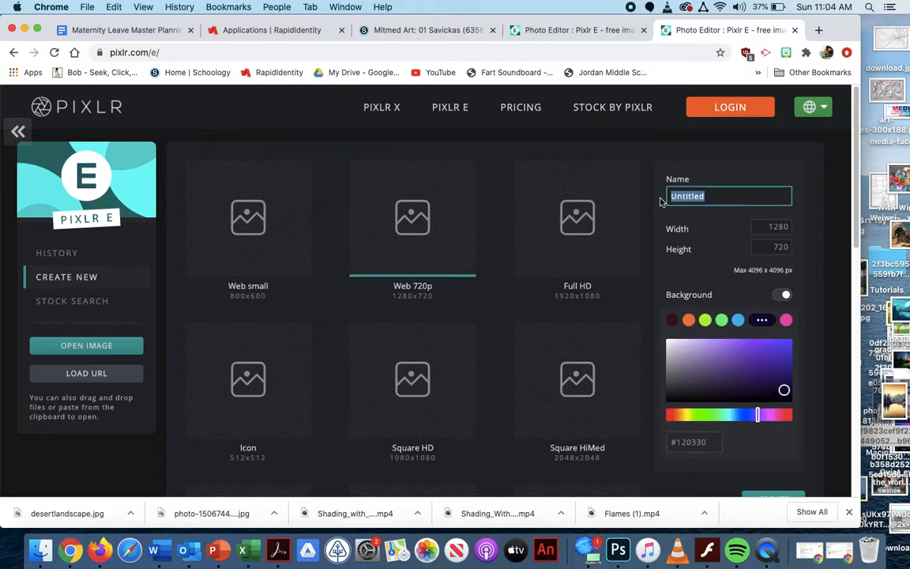
pyautogui.write('Lines')
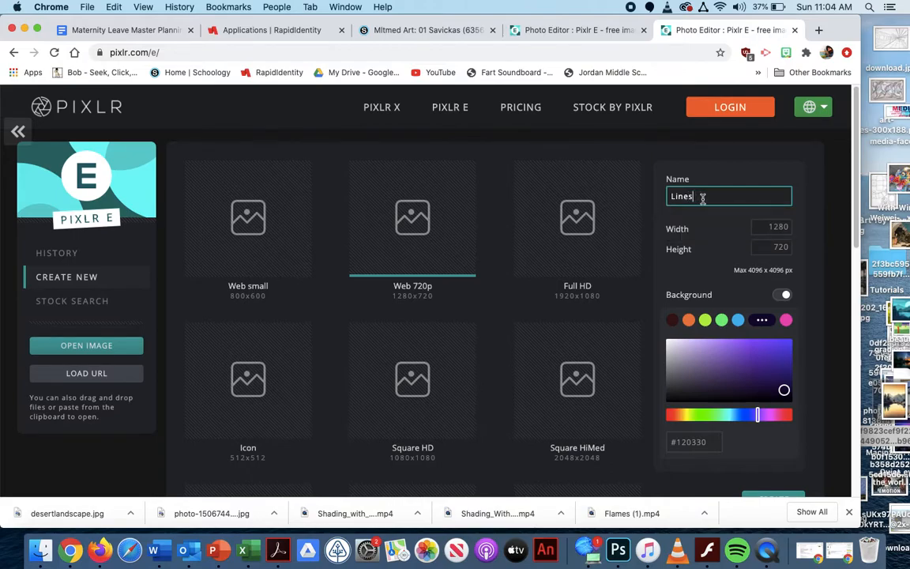
pyautogui.press('BackSpace')
pyautogui.click(767, 476)
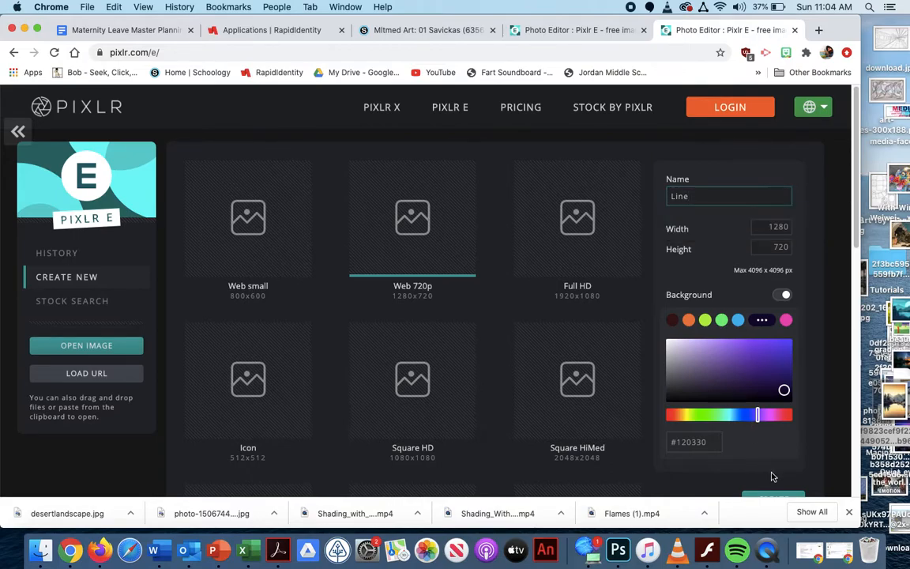
pyautogui.click(775, 497)
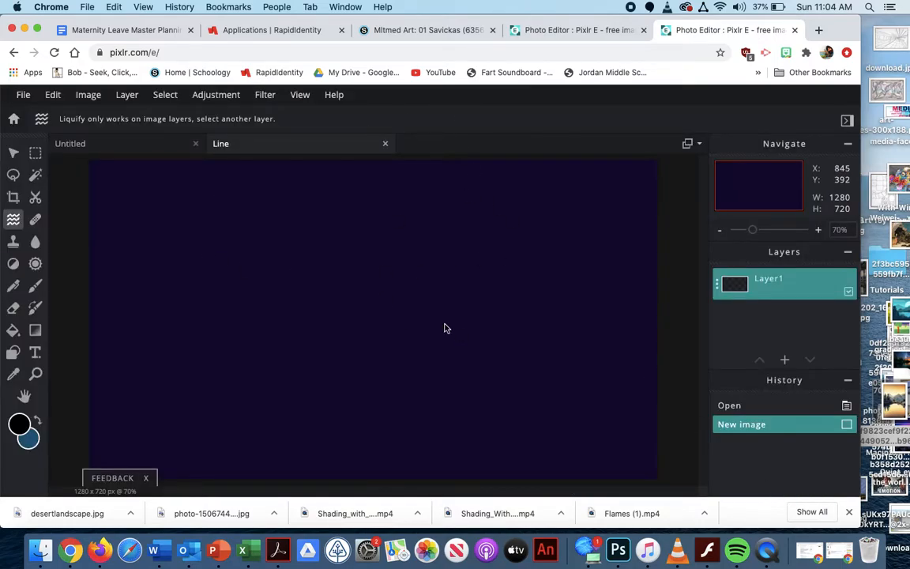
# Look at the options of the Draw, Pencil and Eraser tools, dismissing the advertisement
pyautogui.click(35, 286)
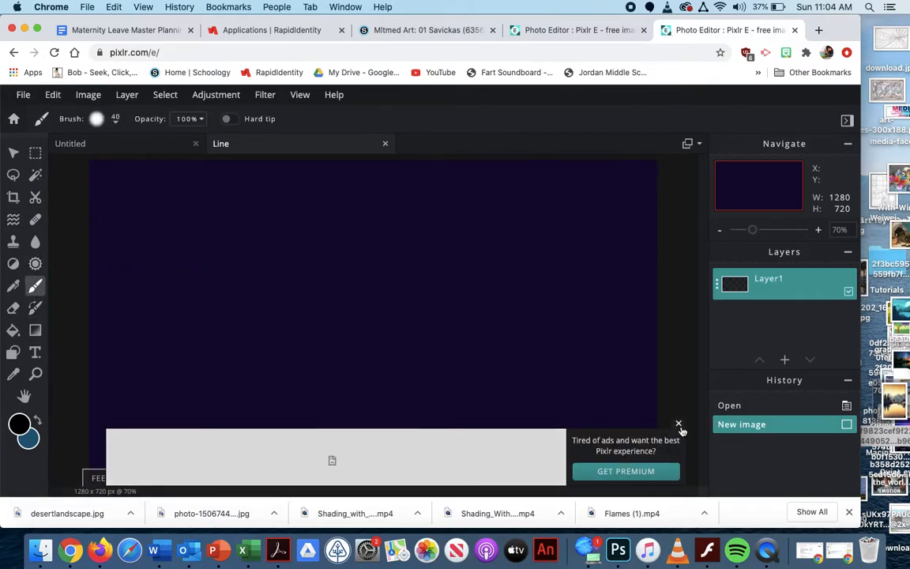
pyautogui.click(679, 425)
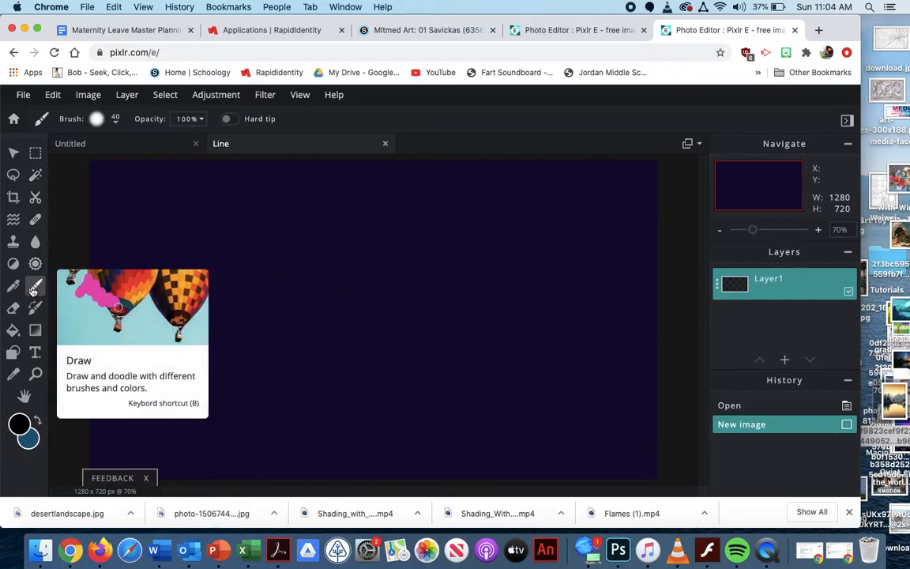
pyautogui.click(116, 125)
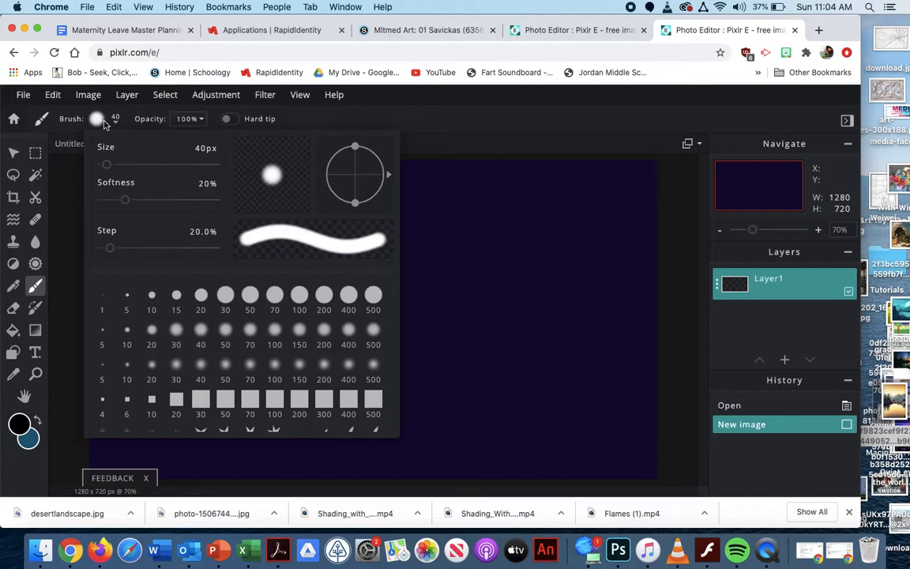
pyautogui.click(13, 286)
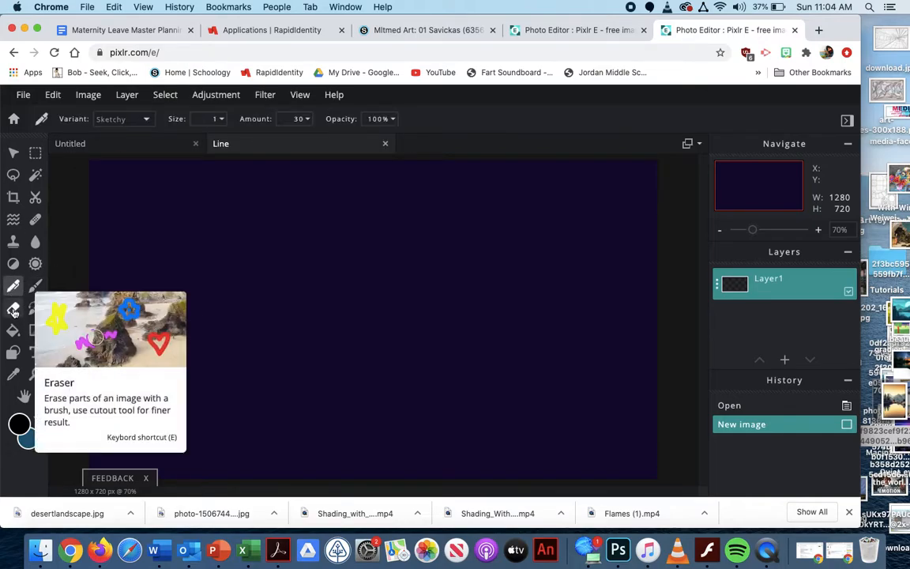
pyautogui.click(12, 308)
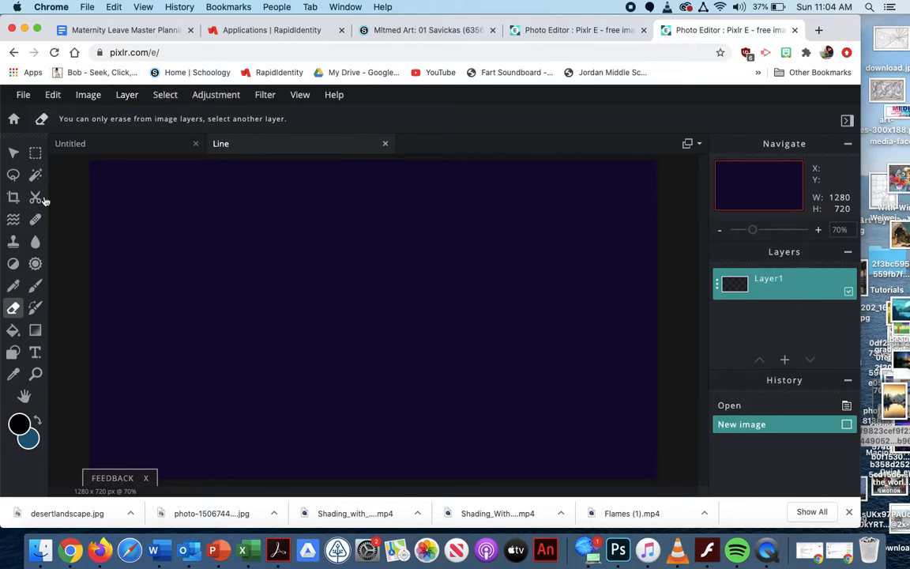
# Draw a curvy line in the canvas's upper left area with the soft 40 px brush in red #DC1C1C
pyautogui.click(35, 287)
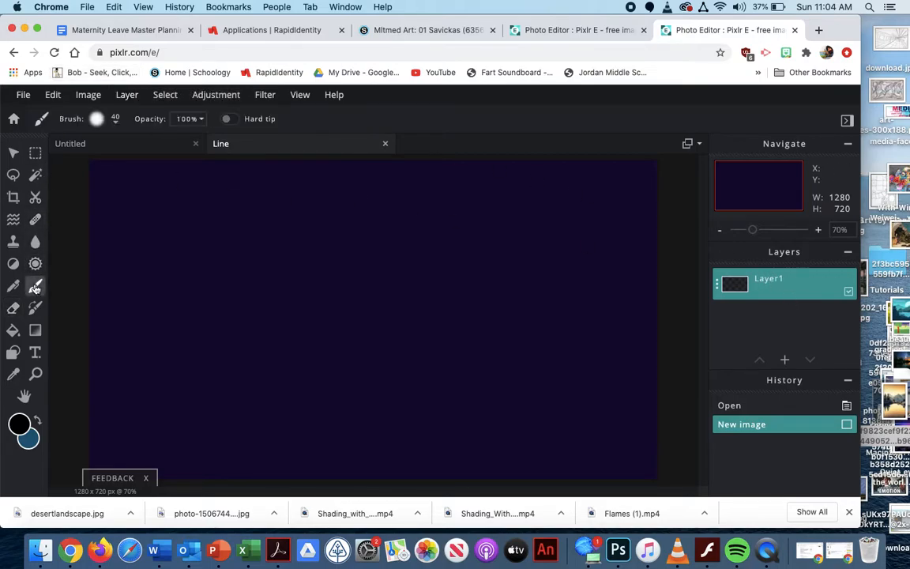
pyautogui.click(114, 123)
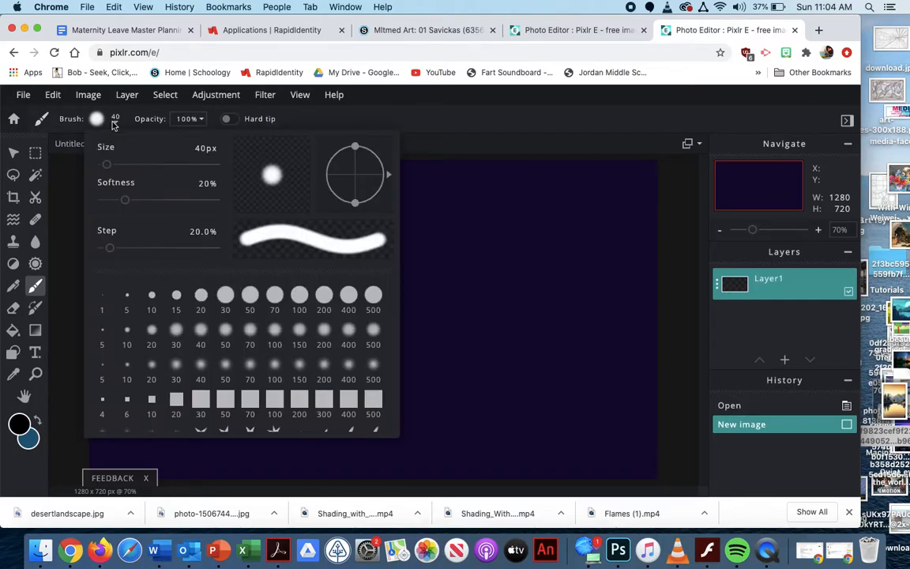
pyautogui.click(436, 175)
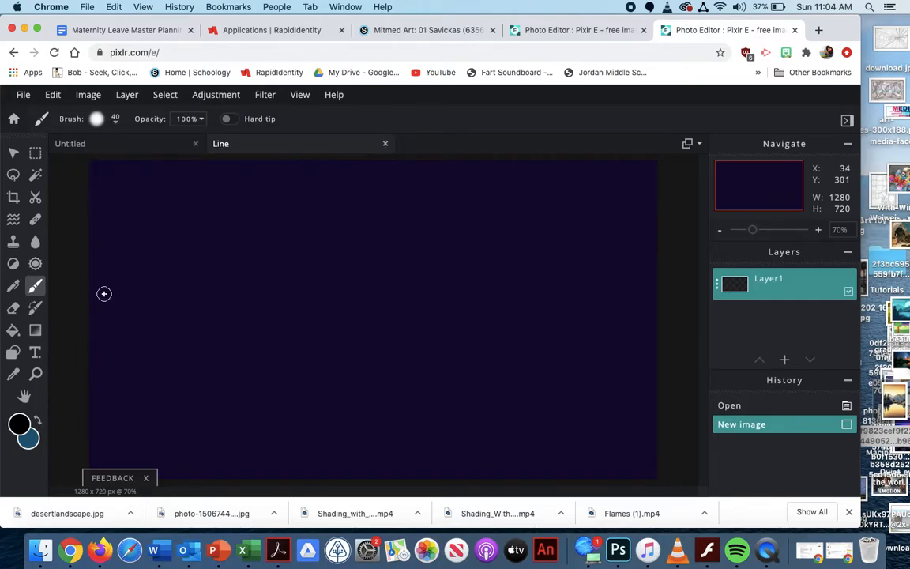
pyautogui.click(21, 426)
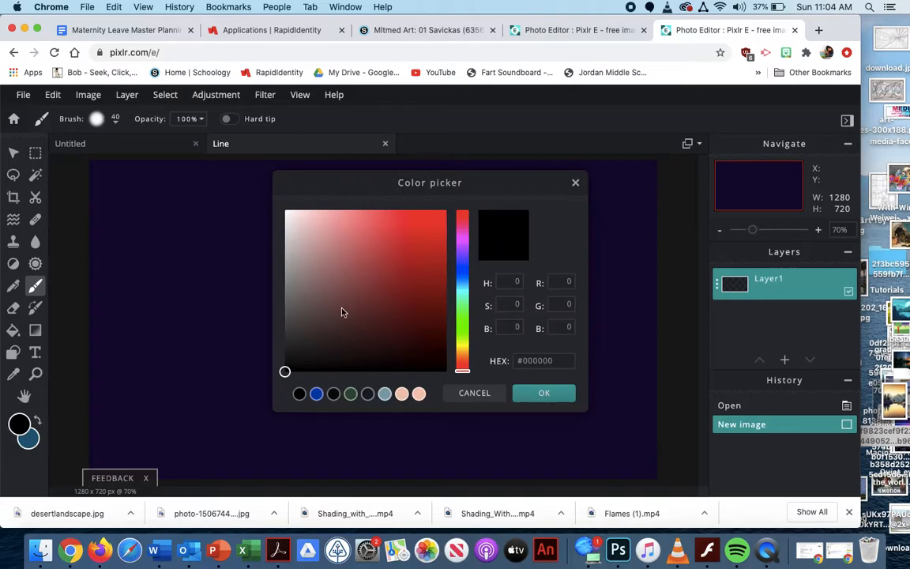
pyautogui.click(425, 233)
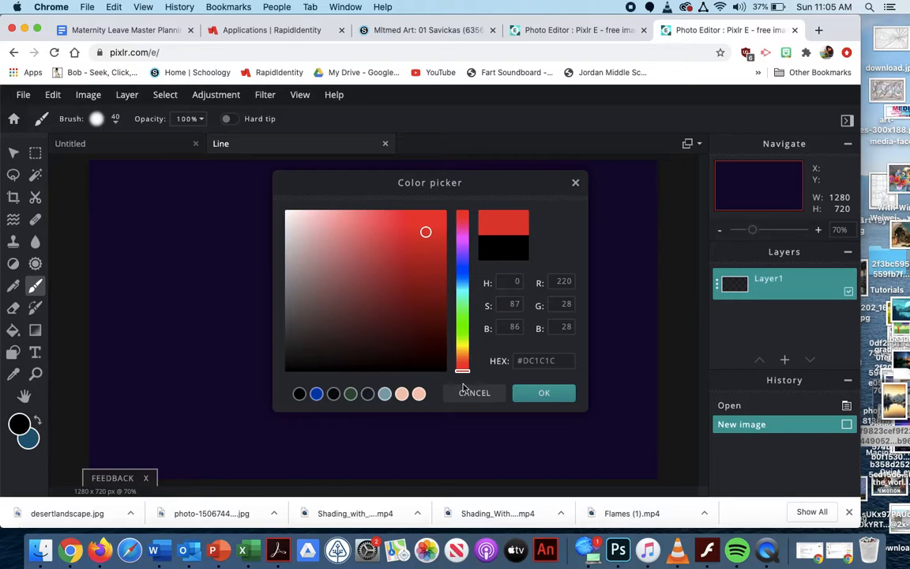
pyautogui.click(545, 392)
pyautogui.moveTo(157, 177)
pyautogui.mouseDown()
pyautogui.moveTo(126, 219)
pyautogui.moveTo(126, 245)
pyautogui.moveTo(140, 252)
pyautogui.moveTo(164, 239)
pyautogui.moveTo(181, 191)
pyautogui.moveTo(203, 172)
pyautogui.moveTo(244, 170)
pyautogui.moveTo(263, 191)
pyautogui.moveTo(237, 223)
pyautogui.mouseUp()
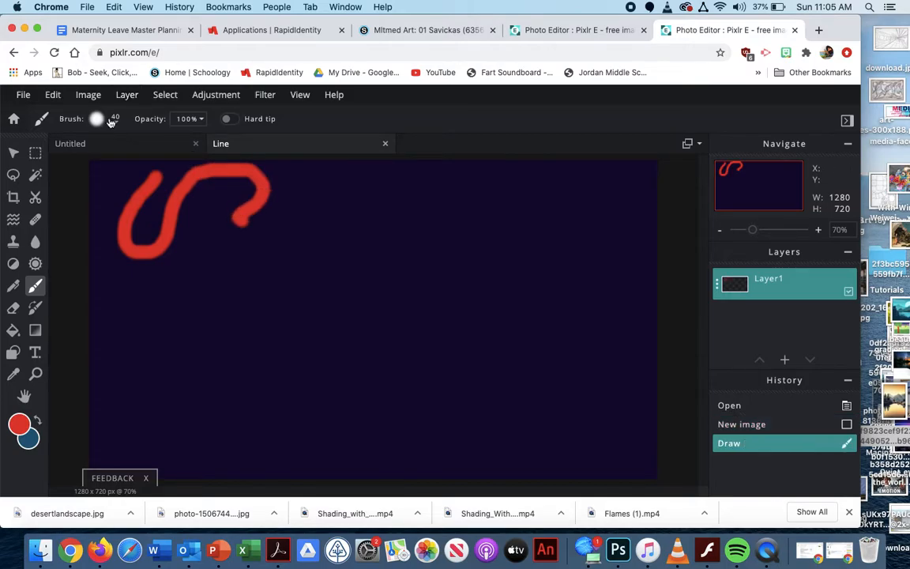
# Enlarge the brush to 838 px and paint big soft red spots in the canvas's upper right and lower left areas
pyautogui.click(114, 123)
pyautogui.moveTo(108, 167); pyautogui.dragTo(198, 164)
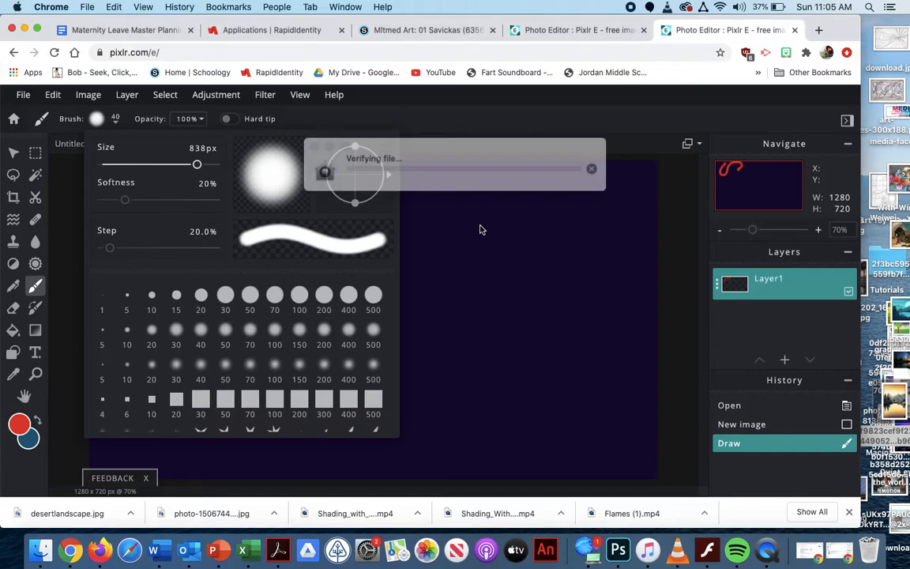
pyautogui.click(503, 202)
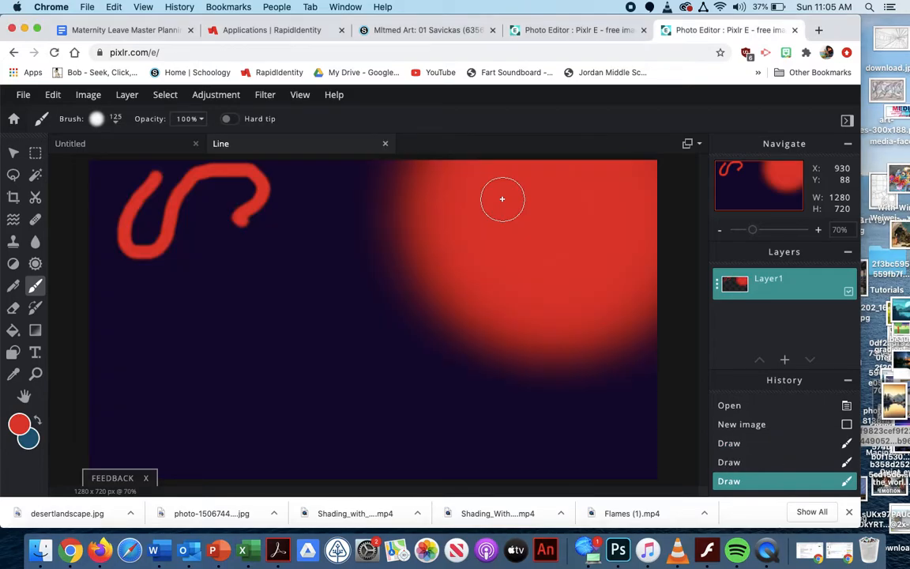
pyautogui.click(117, 405)
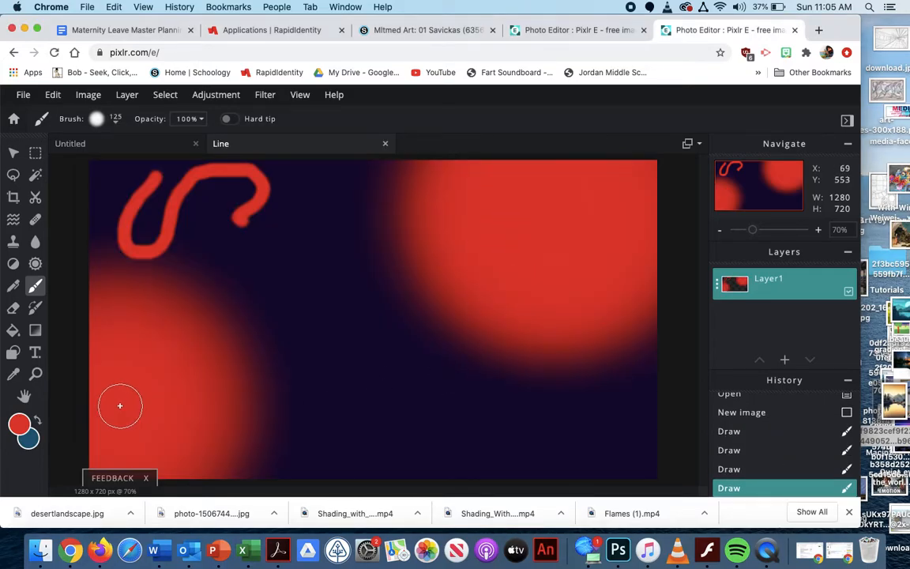
# Set the brush to 19 px with 96% softness and draw a thin curling red line in the canvas's lower right area
pyautogui.click(116, 123)
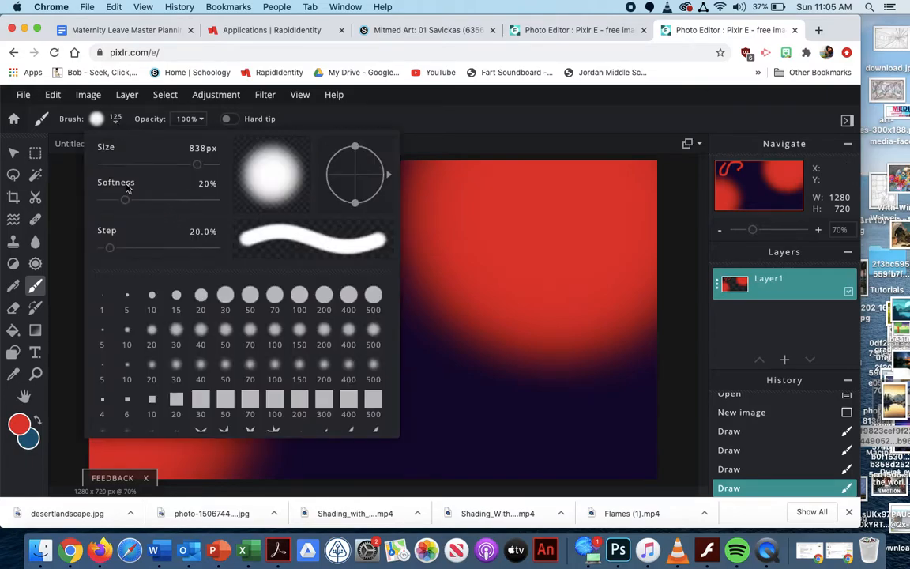
pyautogui.moveTo(107, 202)
pyautogui.mouseDown()
pyautogui.moveTo(151, 199)
pyautogui.moveTo(118, 199)
pyautogui.mouseUp()
pyautogui.moveTo(197, 165); pyautogui.dragTo(104, 163)
pyautogui.moveTo(120, 201)
pyautogui.mouseDown()
pyautogui.moveTo(300, 190)
pyautogui.moveTo(256, 185)
pyautogui.moveTo(102, 203)
pyautogui.moveTo(210, 200)
pyautogui.mouseUp()
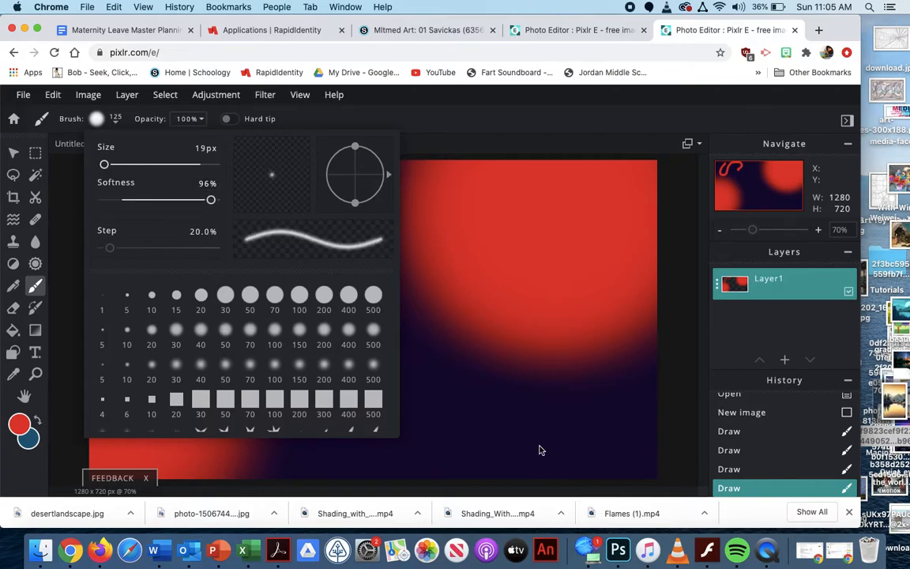
pyautogui.click(549, 404)
pyautogui.moveTo(548, 427)
pyautogui.mouseDown()
pyautogui.moveTo(566, 351)
pyautogui.moveTo(602, 368)
pyautogui.moveTo(592, 418)
pyautogui.moveTo(510, 447)
pyautogui.moveTo(423, 385)
pyautogui.moveTo(448, 322)
pyautogui.moveTo(451, 358)
pyautogui.mouseUp()
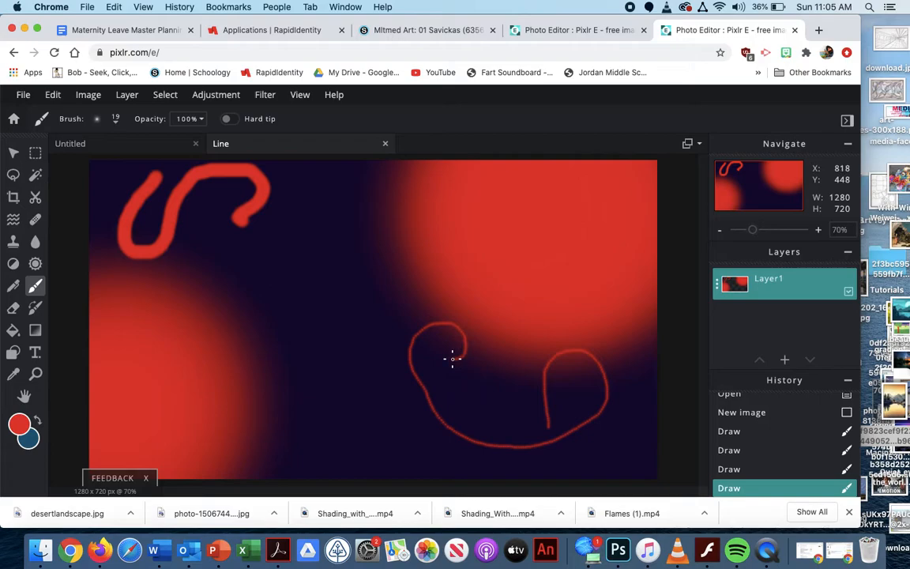
# Add a new layer above Layer1 and choose the 20 px square brush preset
pyautogui.click(785, 360)
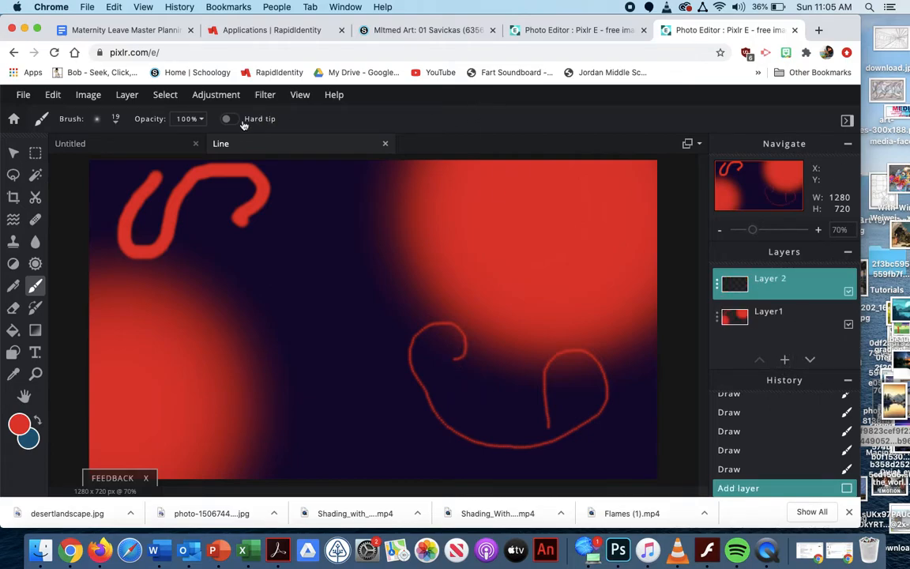
pyautogui.click(96, 120)
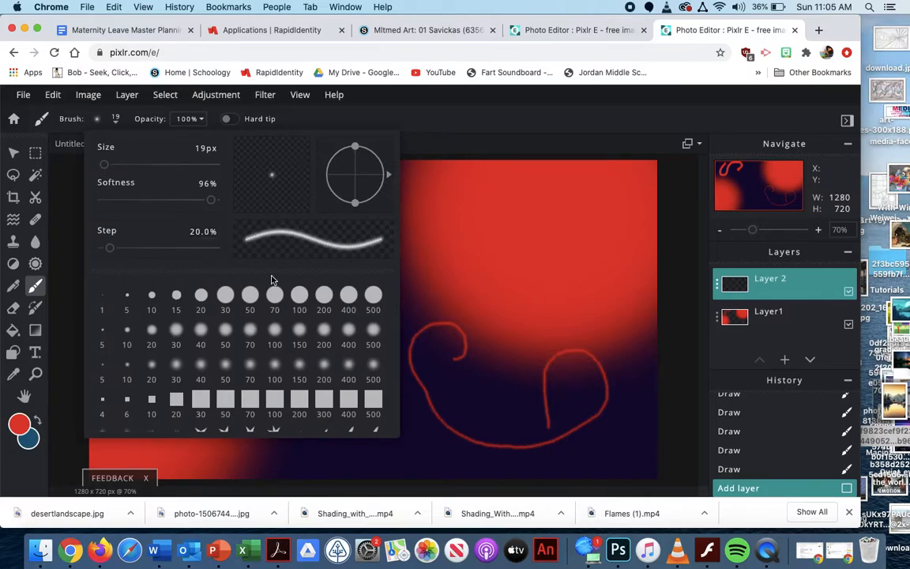
pyautogui.click(270, 403)
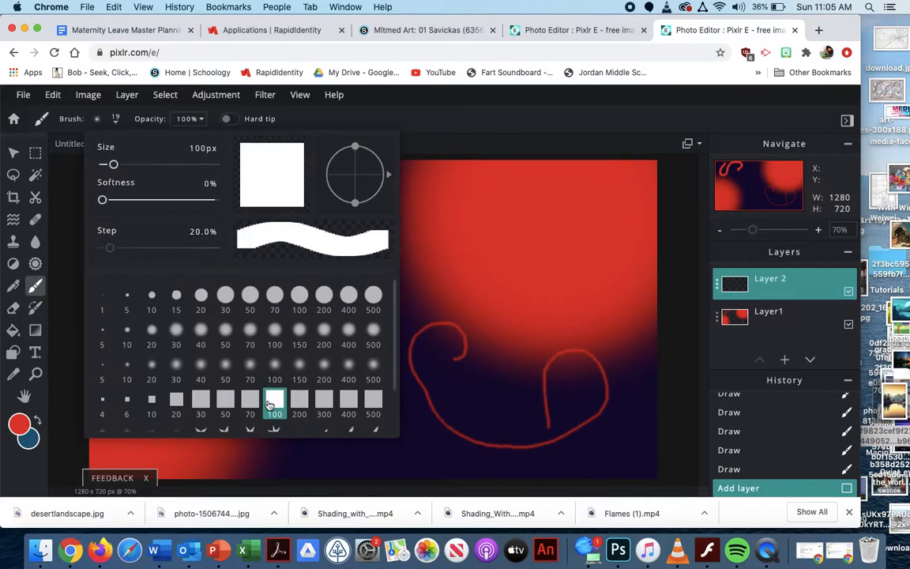
pyautogui.click(199, 402)
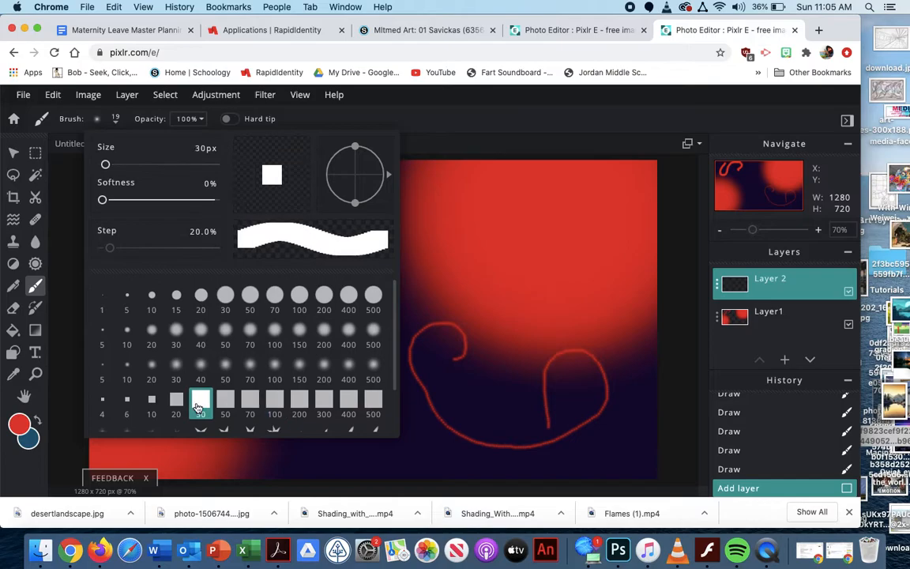
pyautogui.click(173, 402)
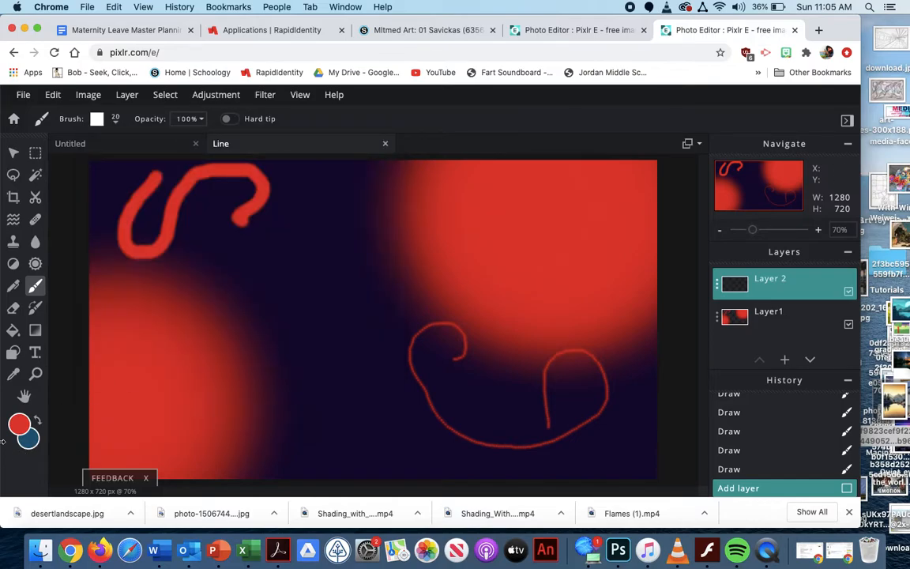
# Change the paint colour to bright yellow and draw an S-shaped line over the red curve in the upper left
pyautogui.click(20, 425)
pyautogui.click(337, 230)
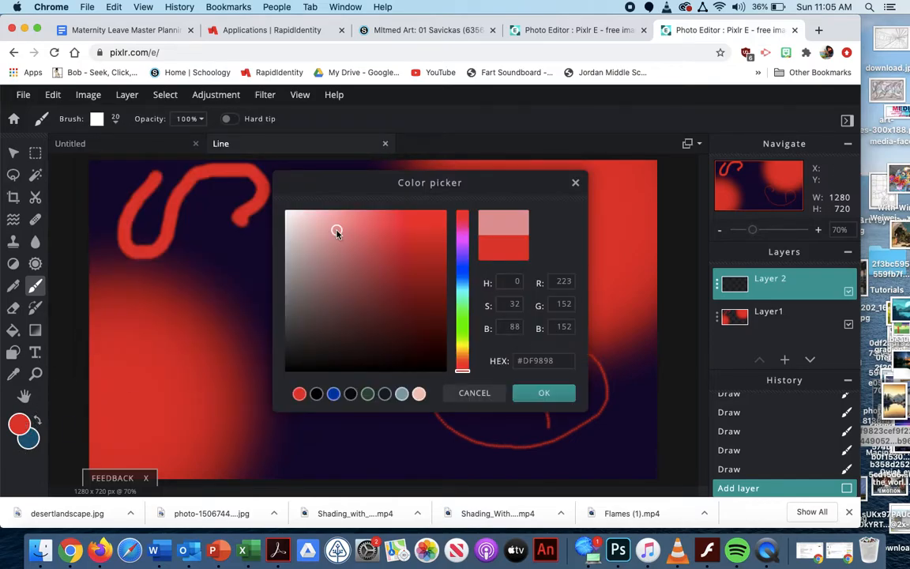
pyautogui.click(464, 345)
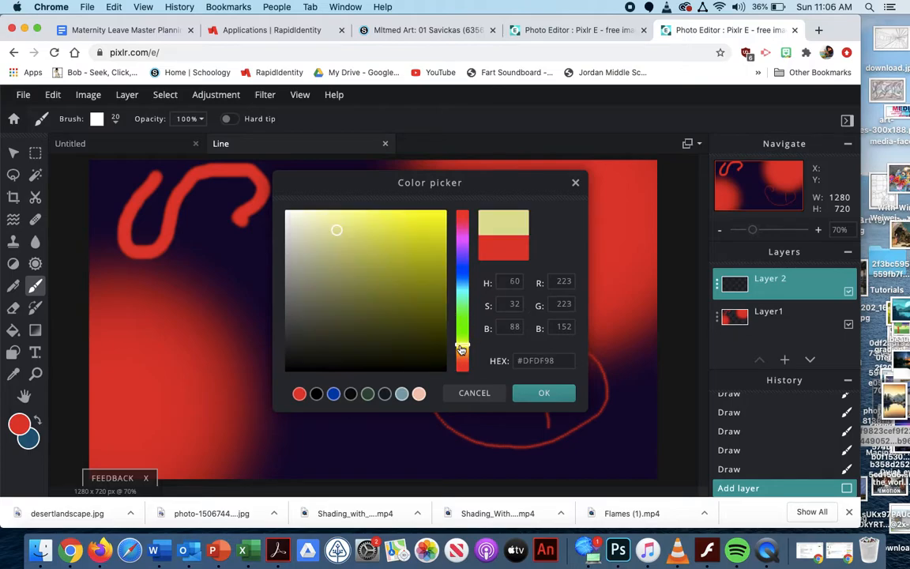
pyautogui.click(439, 247)
pyautogui.moveTo(440, 248); pyautogui.dragTo(452, 193)
pyautogui.click(544, 394)
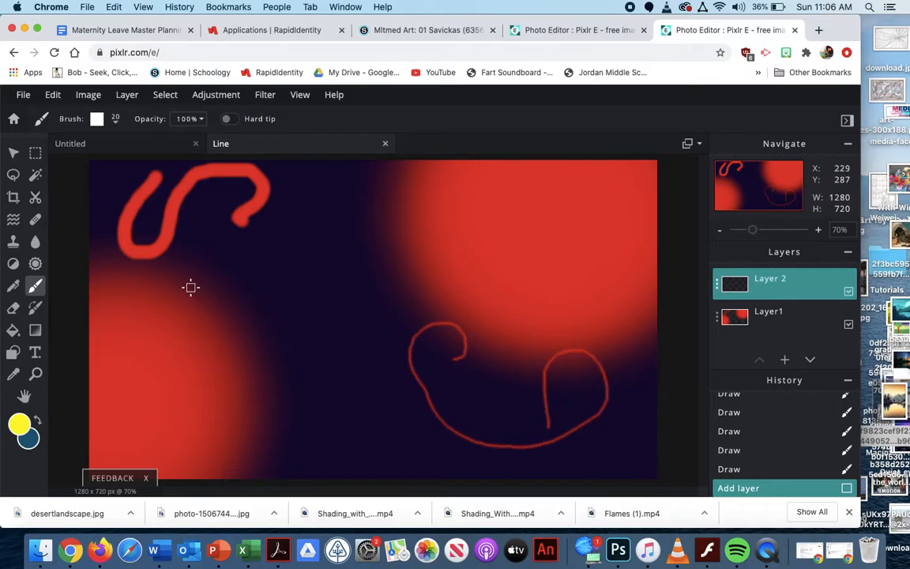
pyautogui.moveTo(153, 175)
pyautogui.mouseDown()
pyautogui.moveTo(113, 181)
pyautogui.moveTo(110, 225)
pyautogui.moveTo(124, 235)
pyautogui.moveTo(195, 235)
pyautogui.moveTo(215, 280)
pyautogui.moveTo(194, 295)
pyautogui.moveTo(118, 316)
pyautogui.mouseUp()
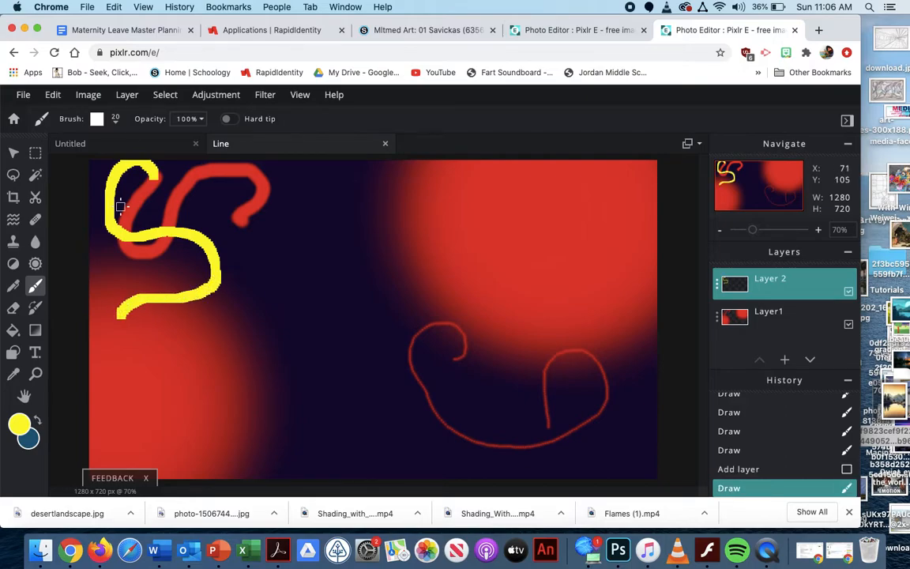
# Set the brush size to 1 px and draw a hair-thin looping yellow line beside the S-shaped curves in the upper left
pyautogui.click(116, 125)
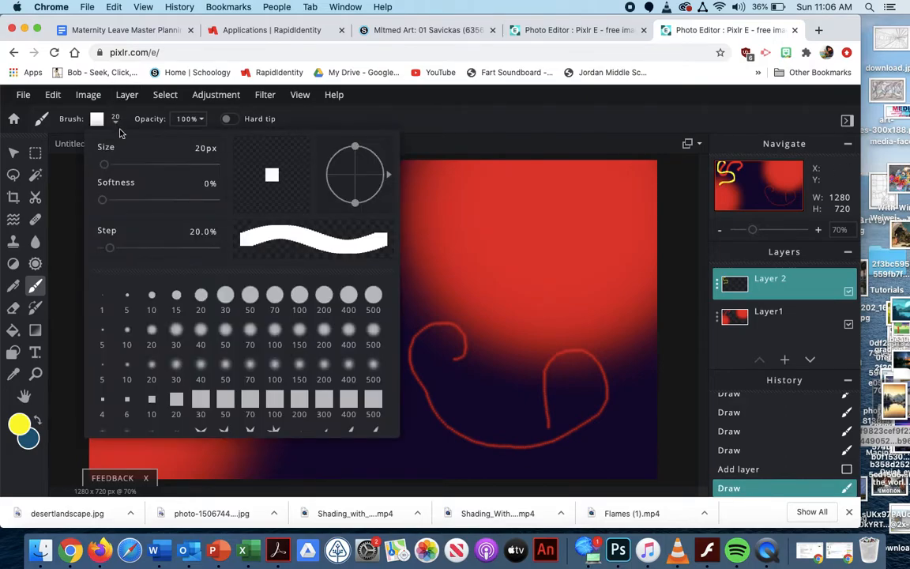
pyautogui.moveTo(103, 167); pyautogui.dragTo(102, 165)
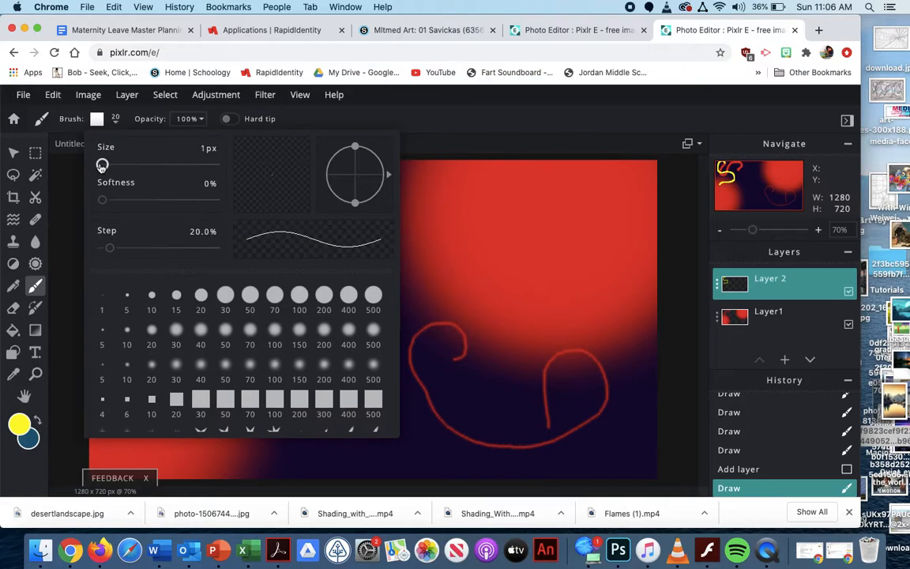
pyautogui.click(445, 447)
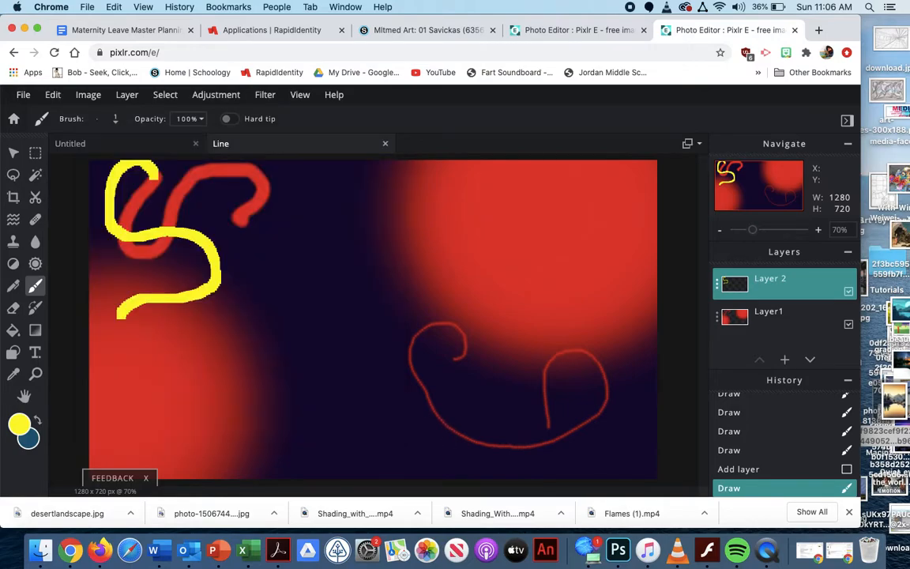
pyautogui.moveTo(263, 264)
pyautogui.mouseDown()
pyautogui.moveTo(267, 234)
pyautogui.moveTo(292, 207)
pyautogui.moveTo(316, 214)
pyautogui.moveTo(286, 294)
pyautogui.moveTo(288, 330)
pyautogui.moveTo(305, 336)
pyautogui.moveTo(324, 310)
pyautogui.mouseUp()
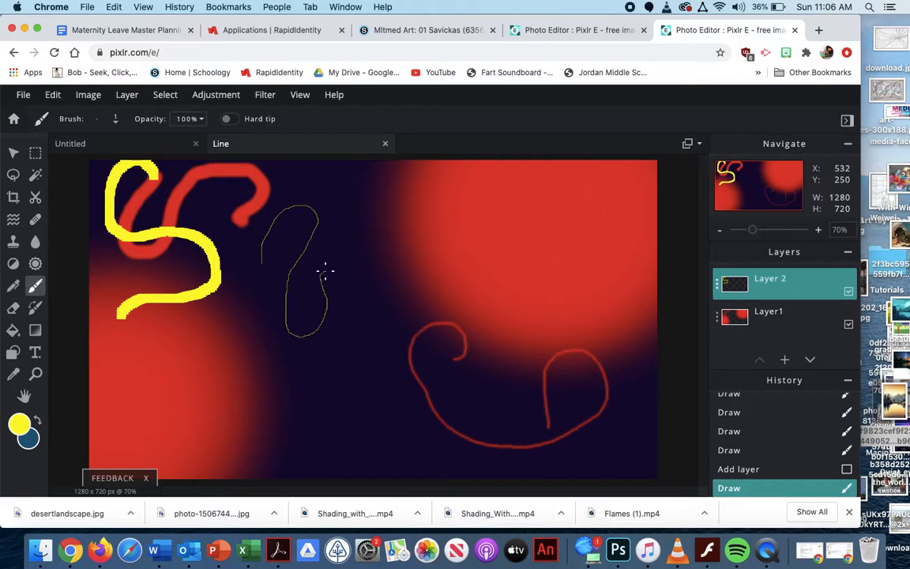
pyautogui.moveTo(325, 271); pyautogui.dragTo(336, 274)
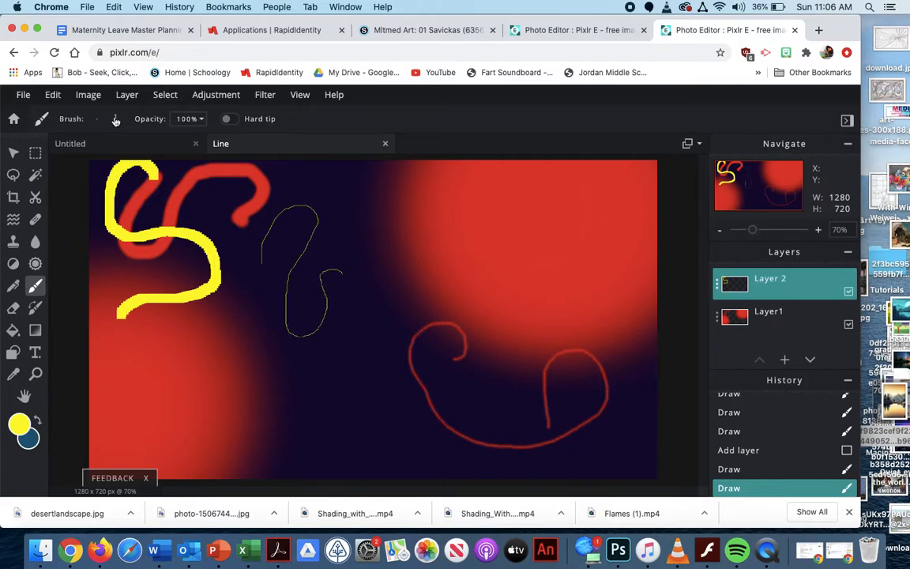
# Choose the 50 px slanted elliptical brush preset and add a new layer above Layer 2
pyautogui.click(116, 120)
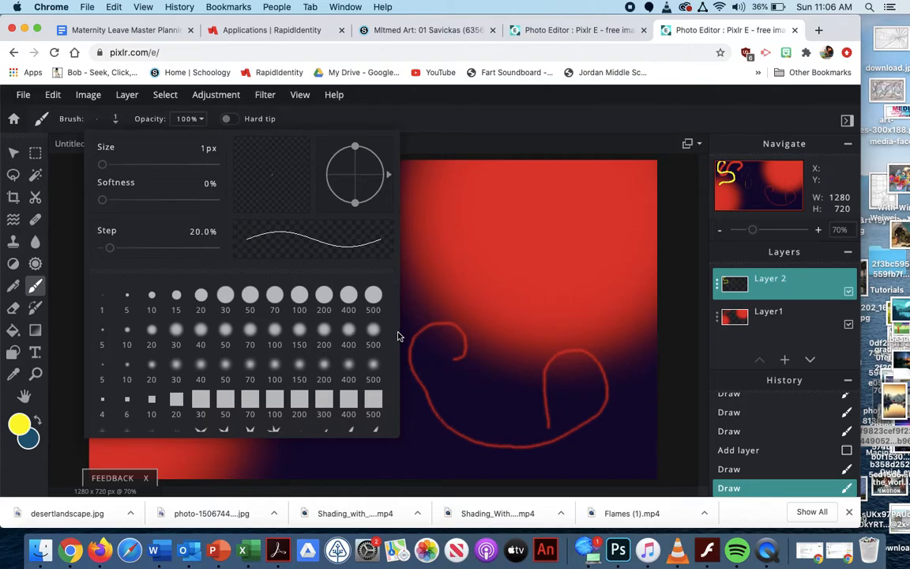
pyautogui.scroll(-2, 395, 351)
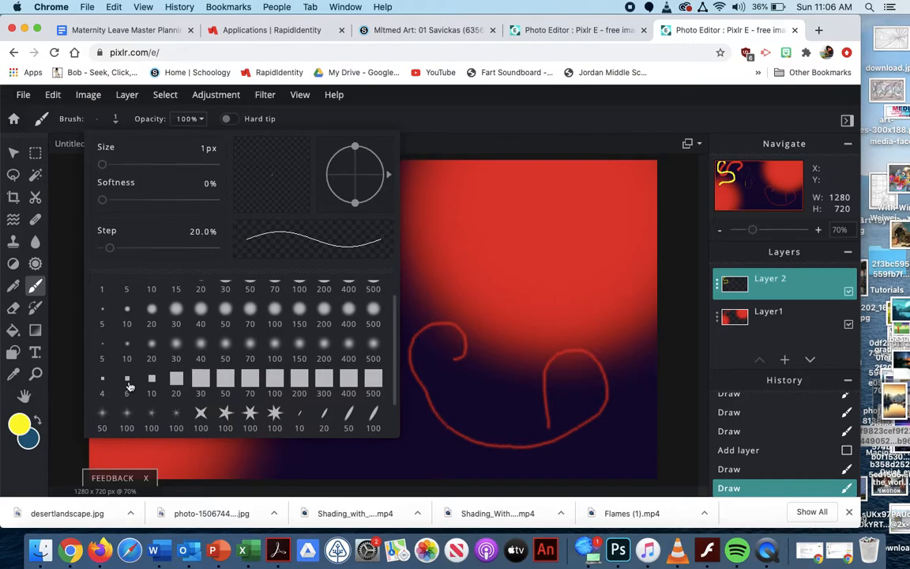
pyautogui.click(347, 413)
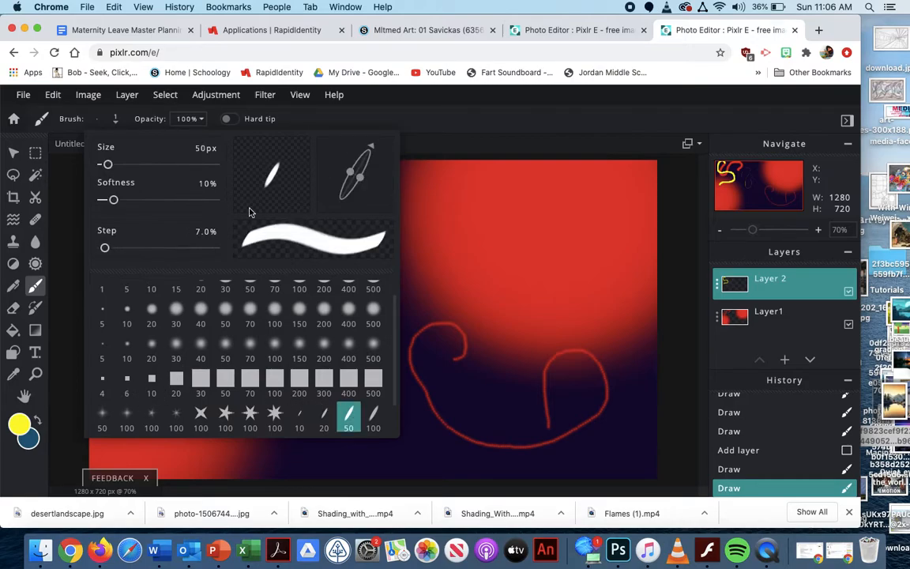
pyautogui.click(786, 362)
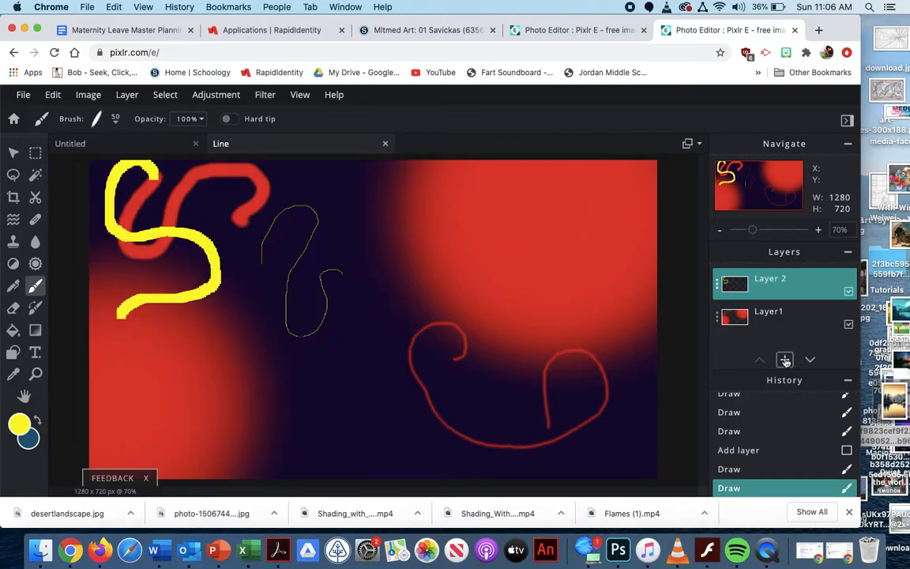
pyautogui.click(786, 361)
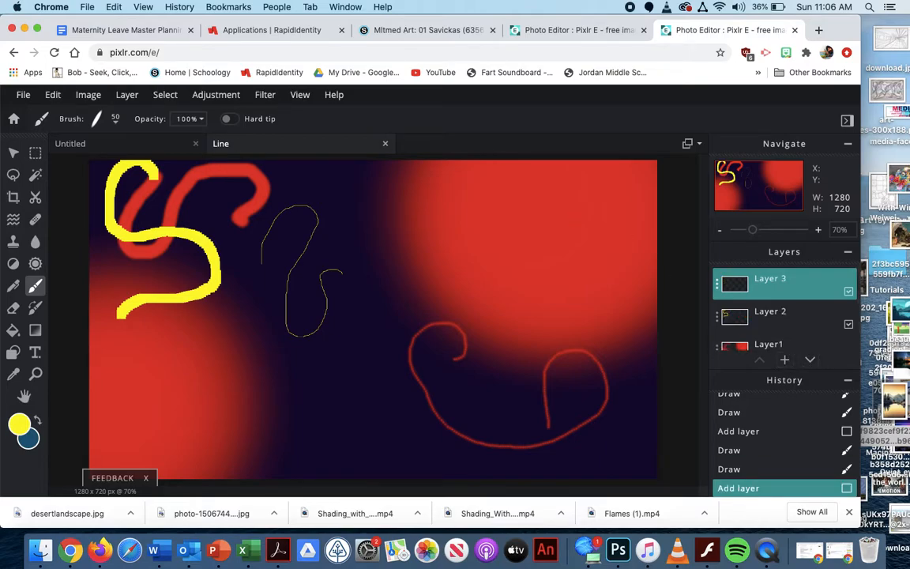
# Change the paint colour from yellow to a medium blue
pyautogui.click(20, 424)
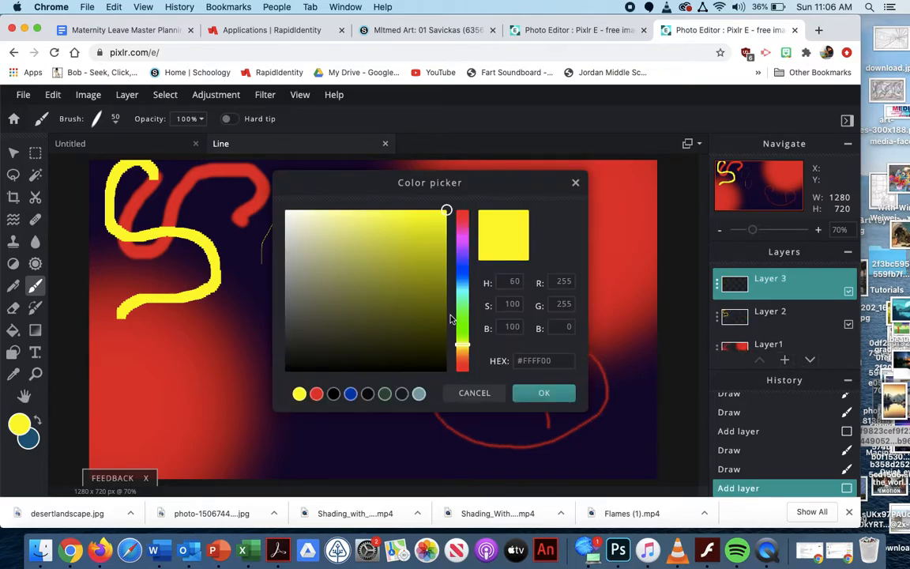
pyautogui.click(463, 275)
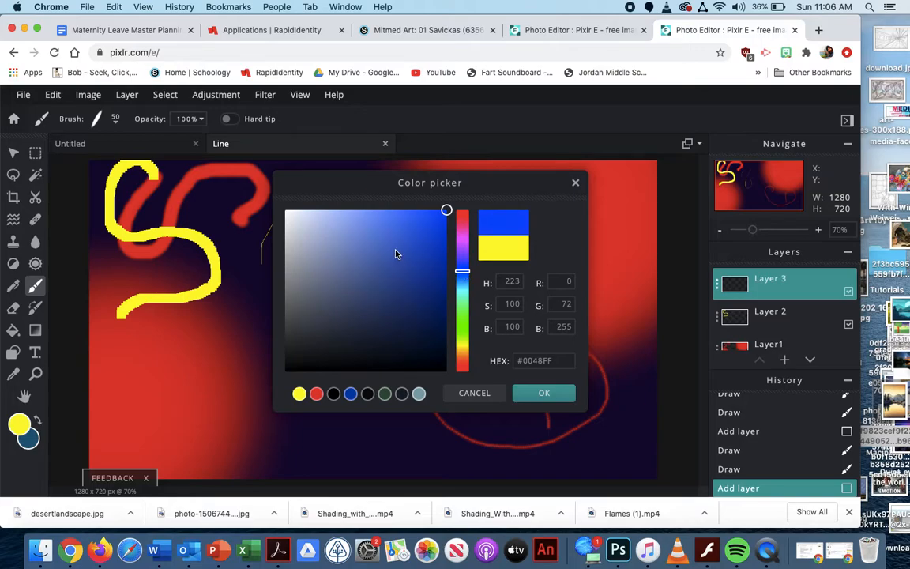
pyautogui.click(388, 242)
pyautogui.click(544, 393)
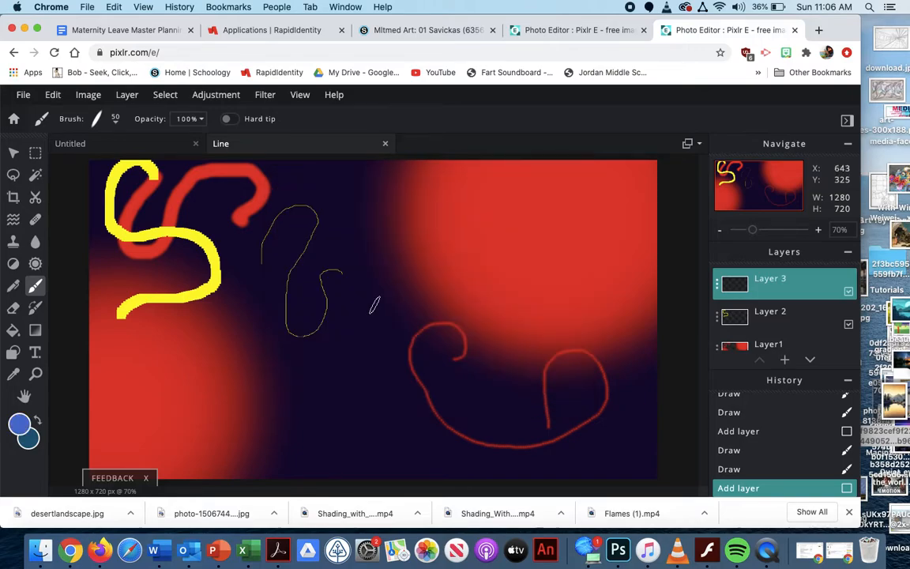
# Set the brush step to 151% and draw a winding dashed blue line across the right half of the canvas
pyautogui.click(98, 120)
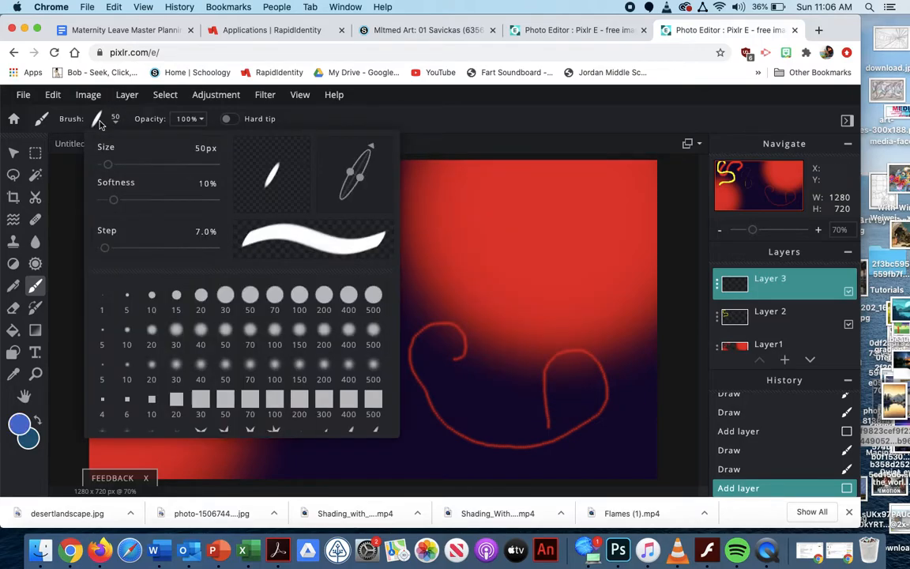
pyautogui.moveTo(106, 249)
pyautogui.mouseDown()
pyautogui.moveTo(185, 234)
pyautogui.moveTo(111, 241)
pyautogui.moveTo(159, 240)
pyautogui.mouseUp()
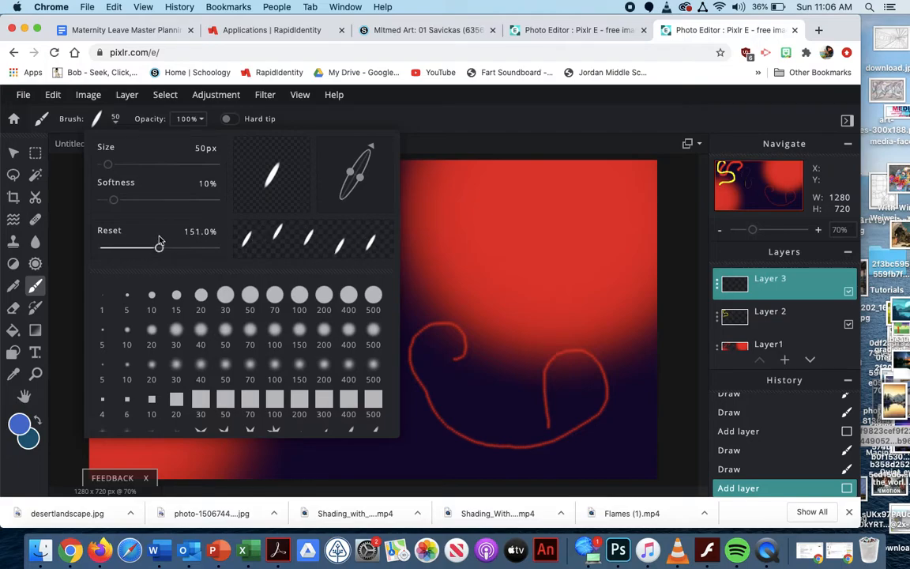
pyautogui.click(447, 170)
pyautogui.moveTo(509, 196)
pyautogui.mouseDown()
pyautogui.moveTo(467, 189)
pyautogui.moveTo(400, 235)
pyautogui.moveTo(433, 258)
pyautogui.moveTo(499, 242)
pyautogui.moveTo(568, 270)
pyautogui.moveTo(614, 296)
pyautogui.moveTo(652, 338)
pyautogui.moveTo(639, 365)
pyautogui.moveTo(546, 369)
pyautogui.moveTo(458, 396)
pyautogui.moveTo(421, 436)
pyautogui.moveTo(396, 440)
pyautogui.mouseUp()
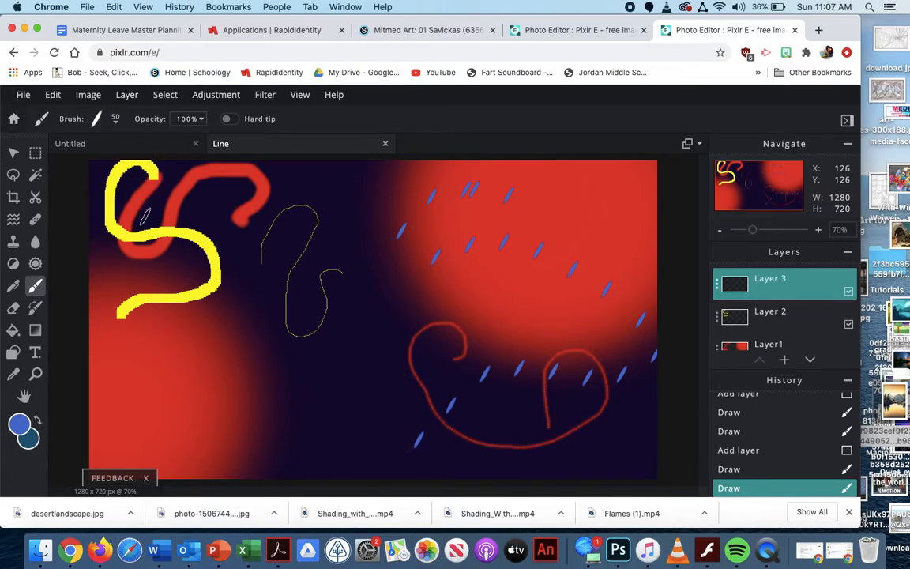
# Choose the 100 px seven-pointed star brush preset and adjust it to 27% step, 6% softness and 286 px size
pyautogui.click(196, 122)
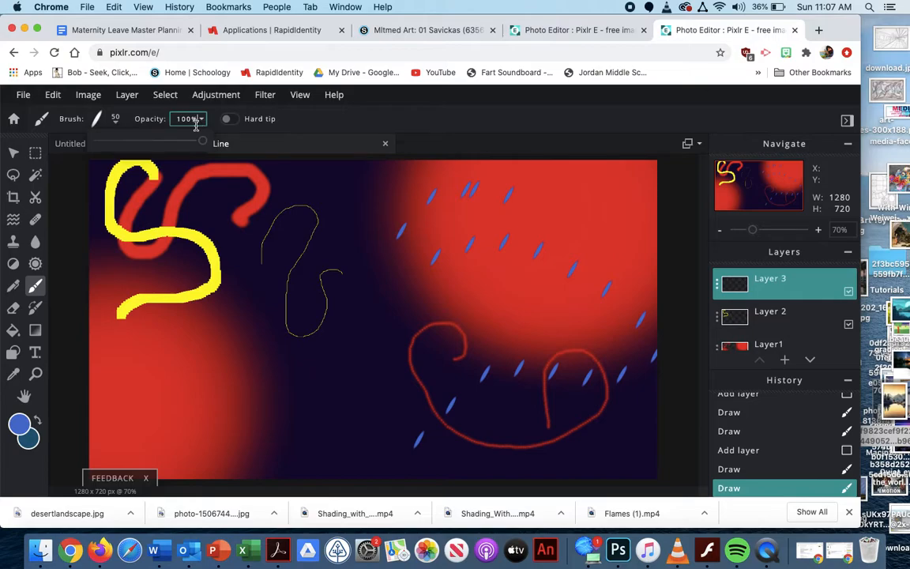
pyautogui.click(116, 121)
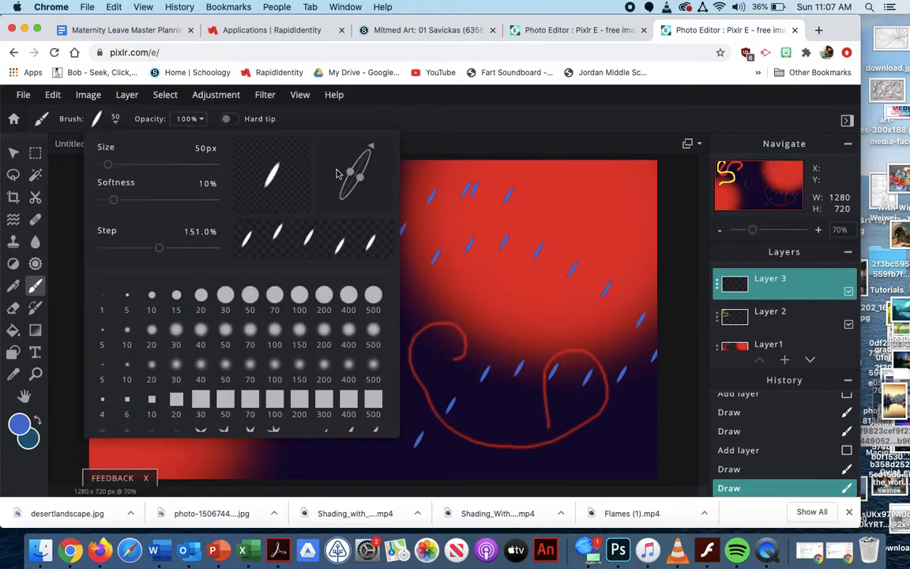
pyautogui.moveTo(351, 174)
pyautogui.mouseDown()
pyautogui.moveTo(319, 149)
pyautogui.moveTo(323, 162)
pyautogui.moveTo(344, 168)
pyautogui.mouseUp()
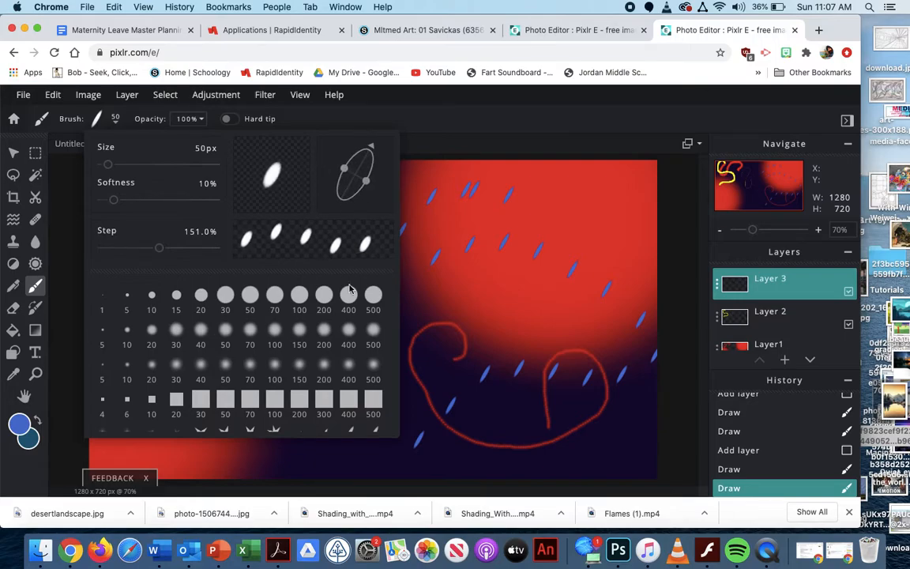
pyautogui.click(274, 431)
pyautogui.moveTo(158, 251); pyautogui.dragTo(112, 251)
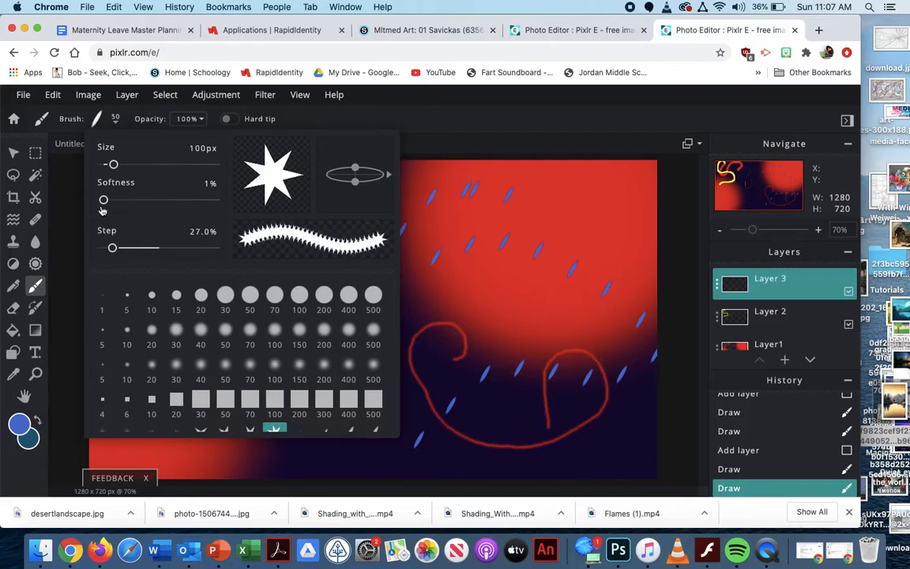
pyautogui.moveTo(104, 202); pyautogui.dragTo(110, 202)
pyautogui.moveTo(113, 164); pyautogui.dragTo(134, 164)
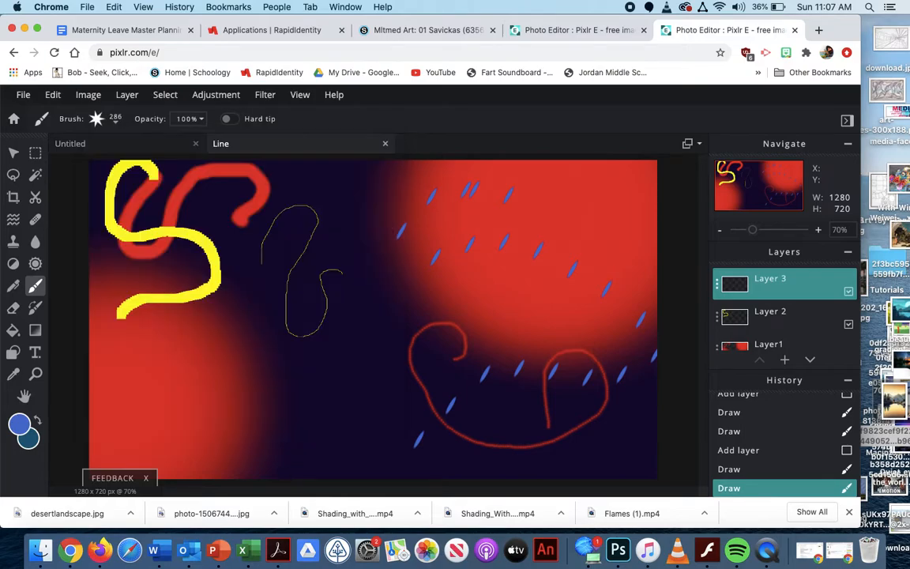
# Paint a thick spiky blue line arching from the canvas's lower left up to the middle, with a branch at the left edge
pyautogui.click(191, 416)
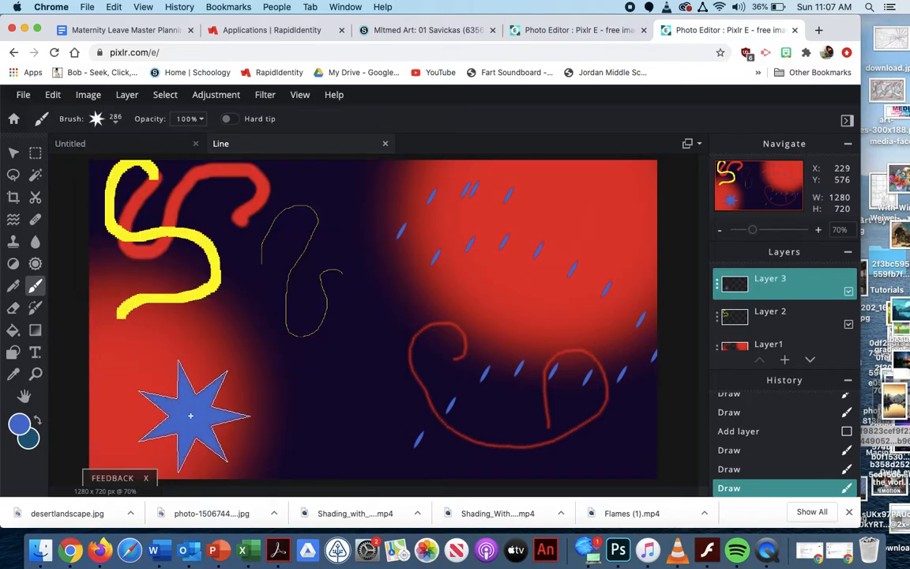
pyautogui.moveTo(191, 416)
pyautogui.mouseDown()
pyautogui.moveTo(181, 374)
pyautogui.moveTo(186, 311)
pyautogui.moveTo(215, 276)
pyautogui.moveTo(283, 261)
pyautogui.moveTo(335, 295)
pyautogui.mouseUp()
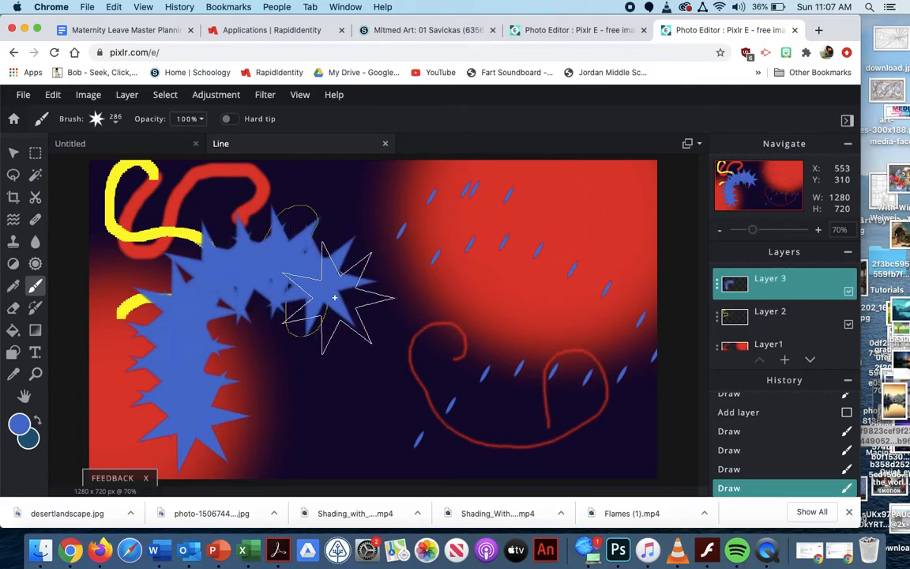
pyautogui.click(117, 362)
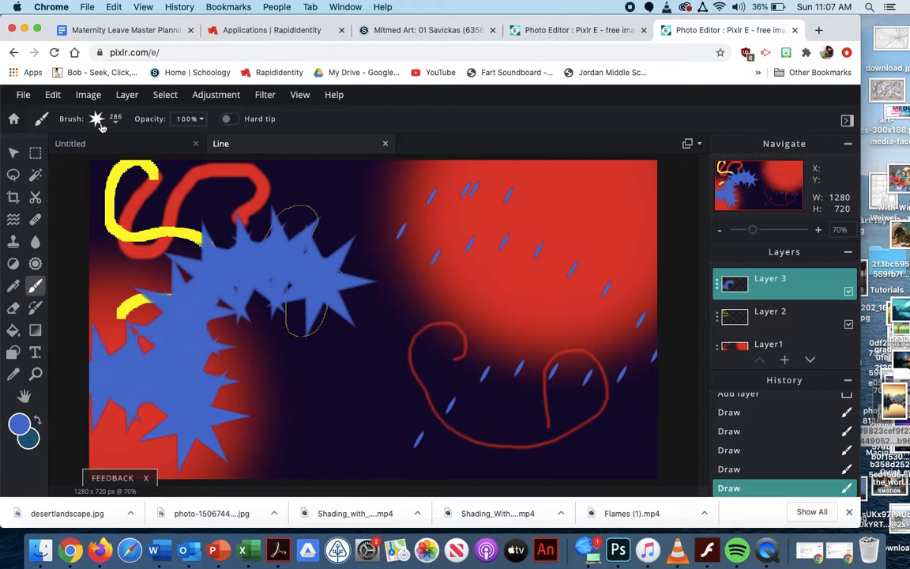
# Choose the 100 px pentagon brush preset and add a new layer above Layer 3
pyautogui.click(99, 123)
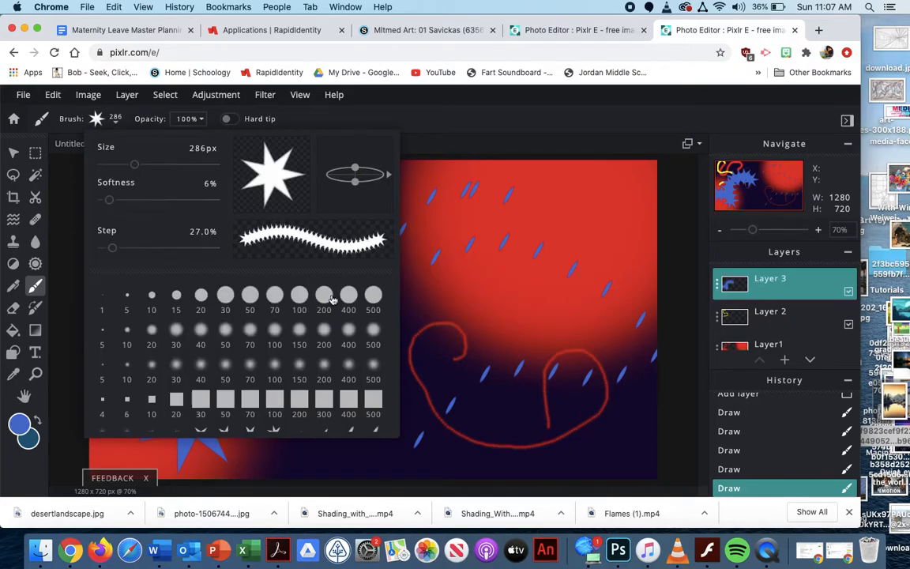
pyautogui.moveTo(396, 385); pyautogui.dragTo(400, 437)
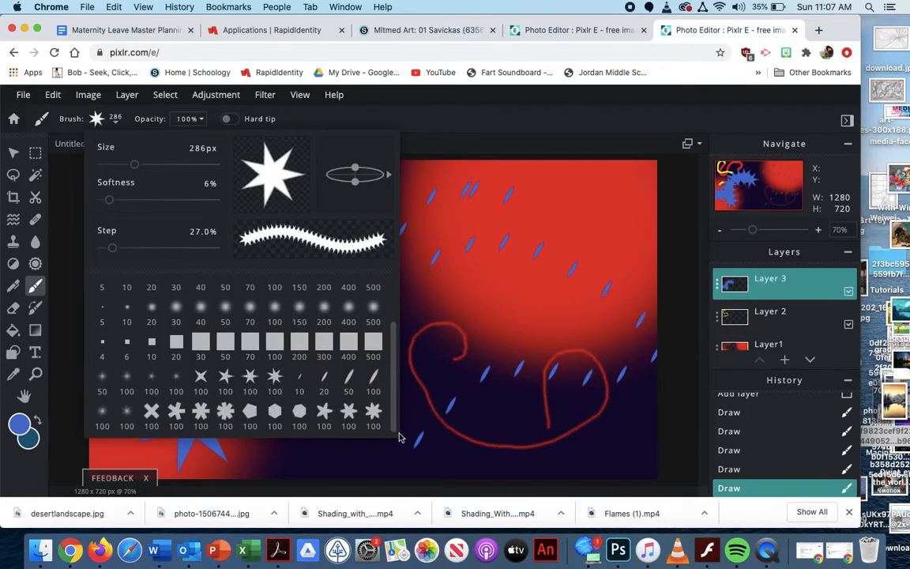
pyautogui.click(250, 417)
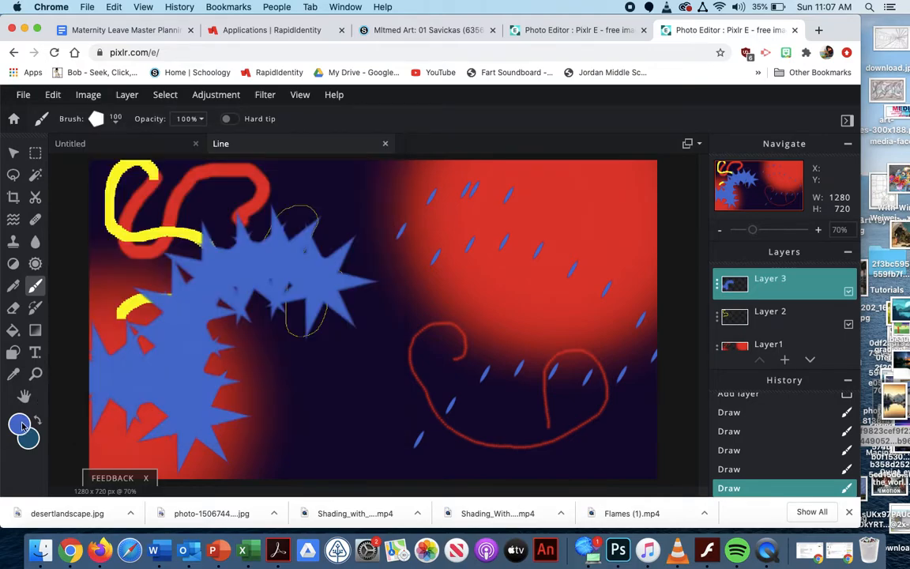
pyautogui.click(785, 361)
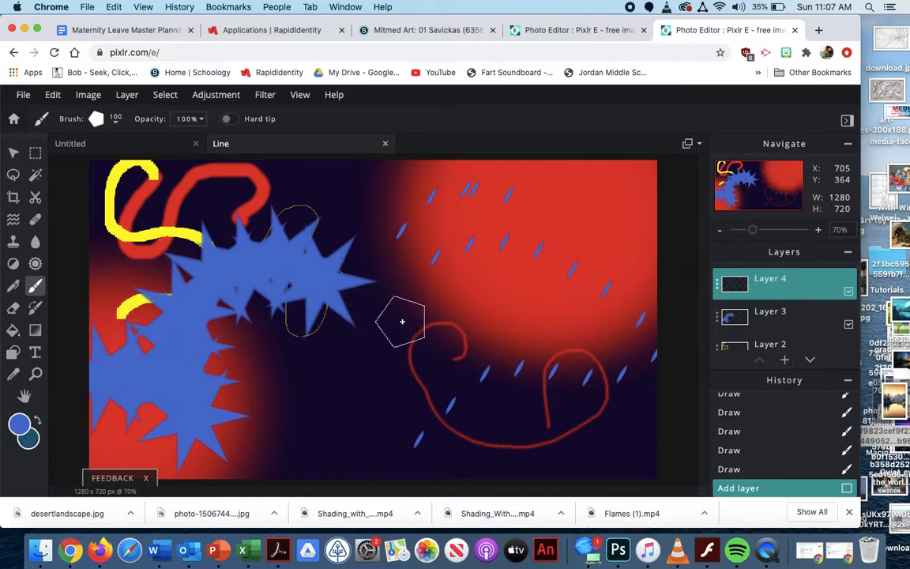
# Change the paint colour from blue to white
pyautogui.click(19, 424)
pyautogui.moveTo(311, 231); pyautogui.dragTo(281, 210)
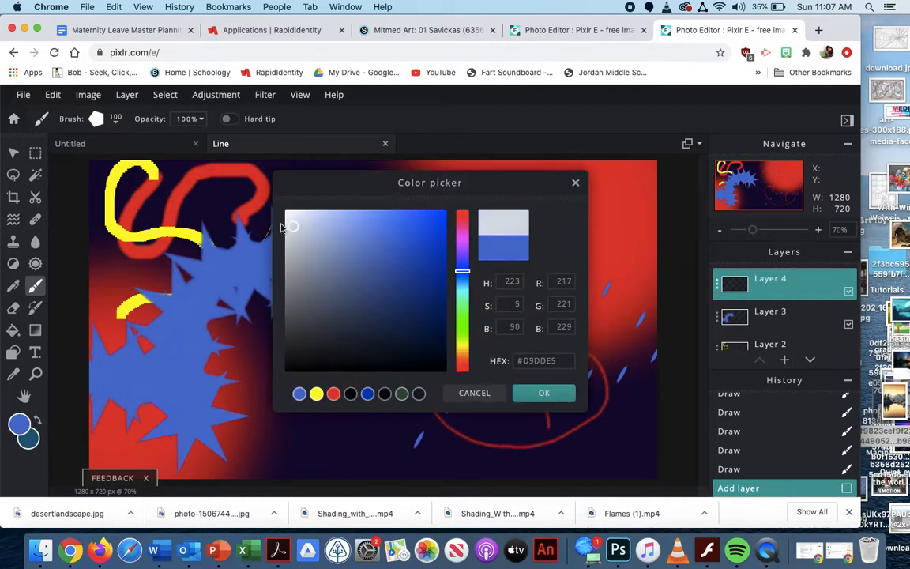
pyautogui.click(532, 395)
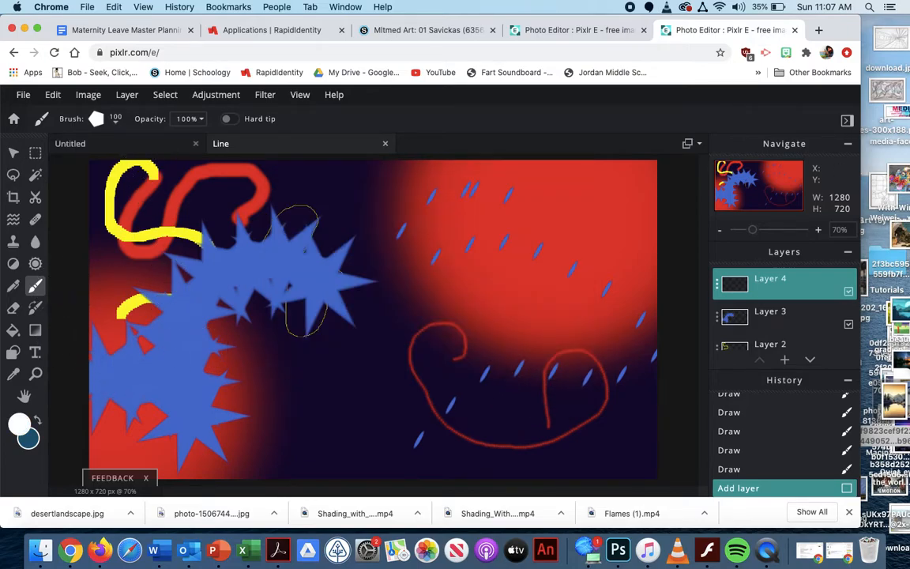
# Reduce the pentagon brush's step spacing and draw a large closed white triangle with jagged edges over the blue spiky line
pyautogui.click(116, 120)
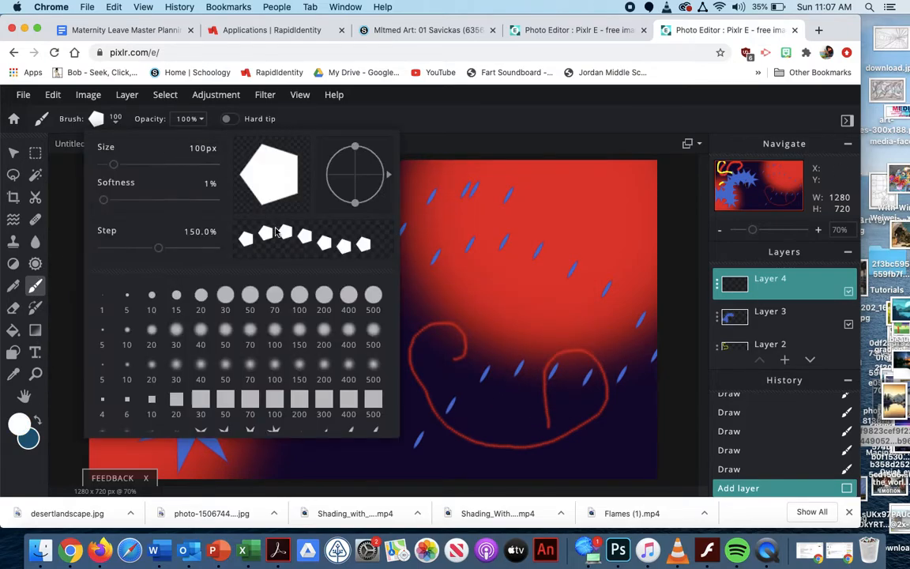
pyautogui.moveTo(158, 248); pyautogui.dragTo(120, 248)
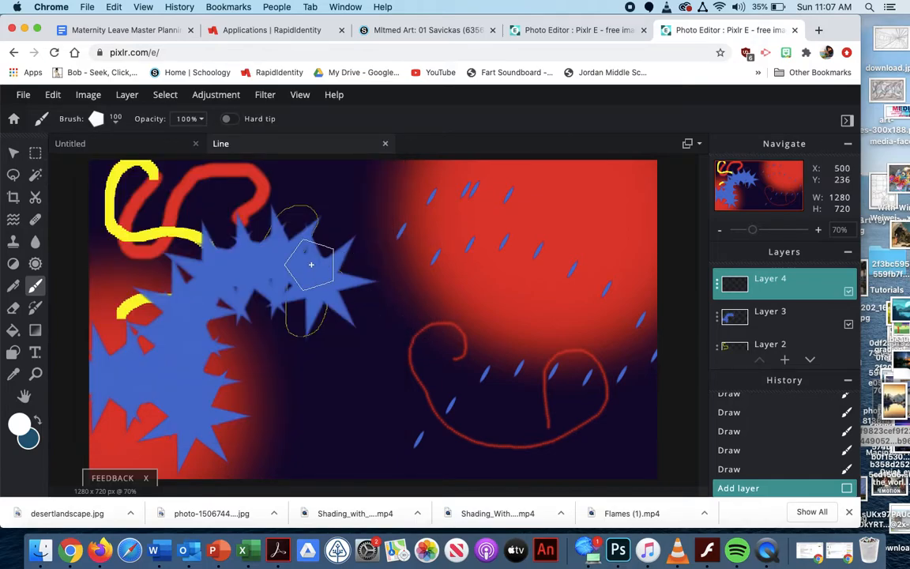
pyautogui.moveTo(311, 265)
pyautogui.mouseDown()
pyautogui.moveTo(355, 245)
pyautogui.moveTo(352, 253)
pyautogui.moveTo(368, 251)
pyautogui.mouseUp()
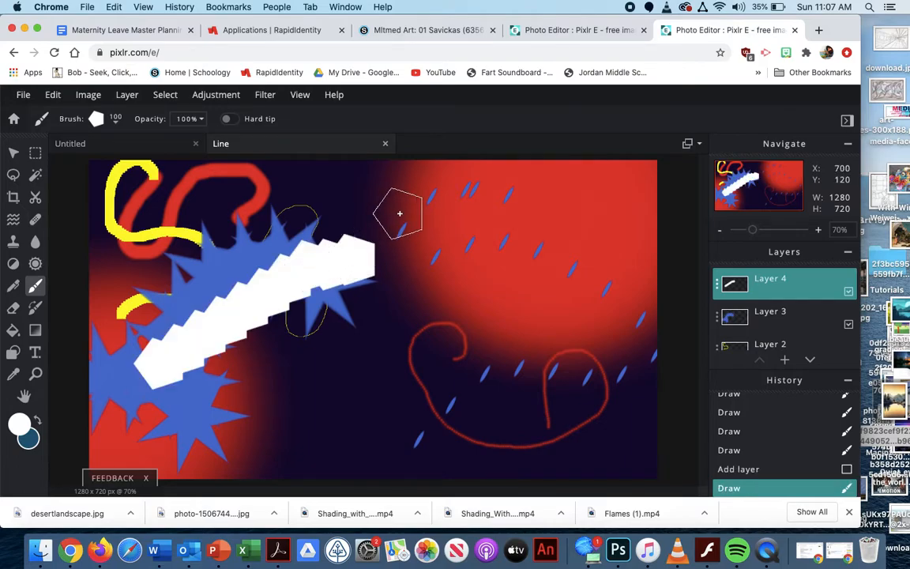
pyautogui.keyDown('shift'); pyautogui.click(395, 437); pyautogui.keyUp('shift')
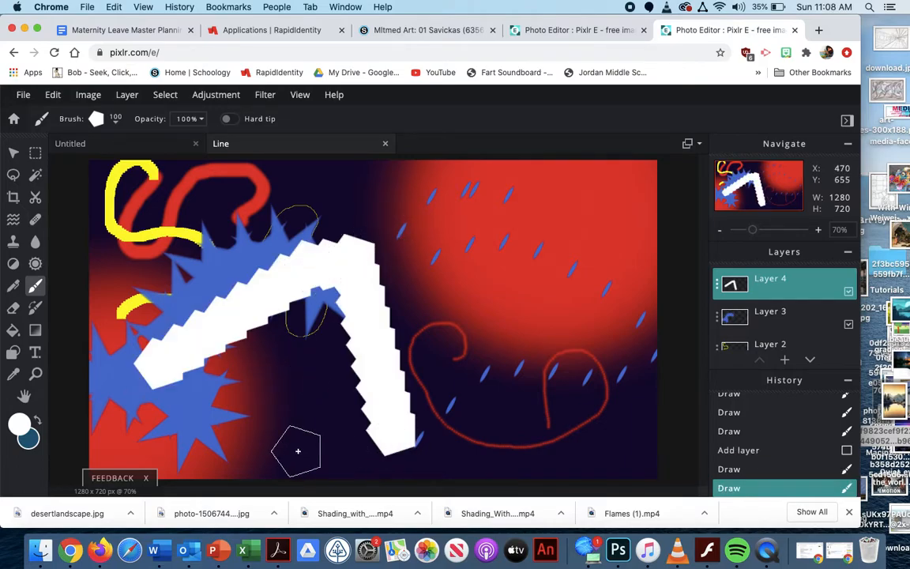
pyautogui.keyDown('shift'); pyautogui.click(151, 358); pyautogui.keyUp('shift')
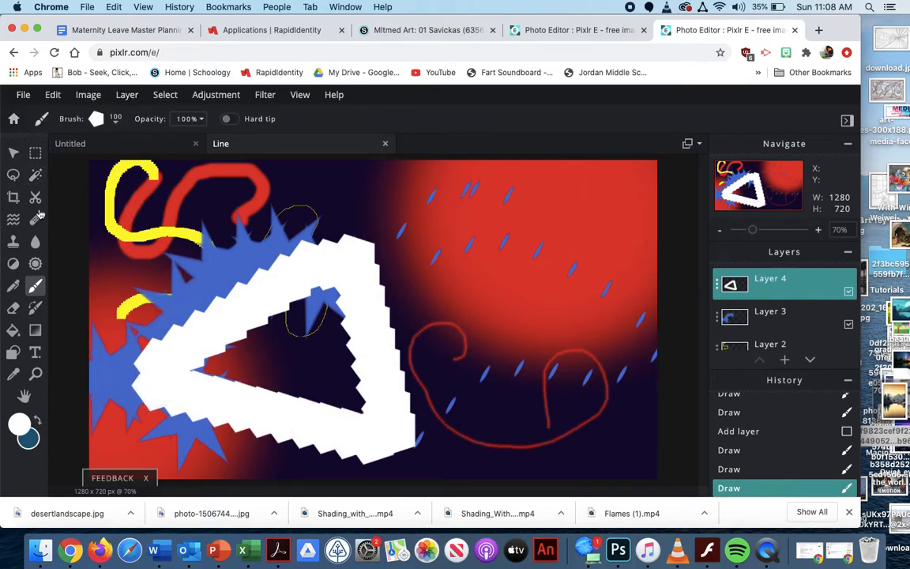
# Switch to the Pen tool, add a new layer above Layer 4 and set the pen variant to Plain
pyautogui.click(13, 286)
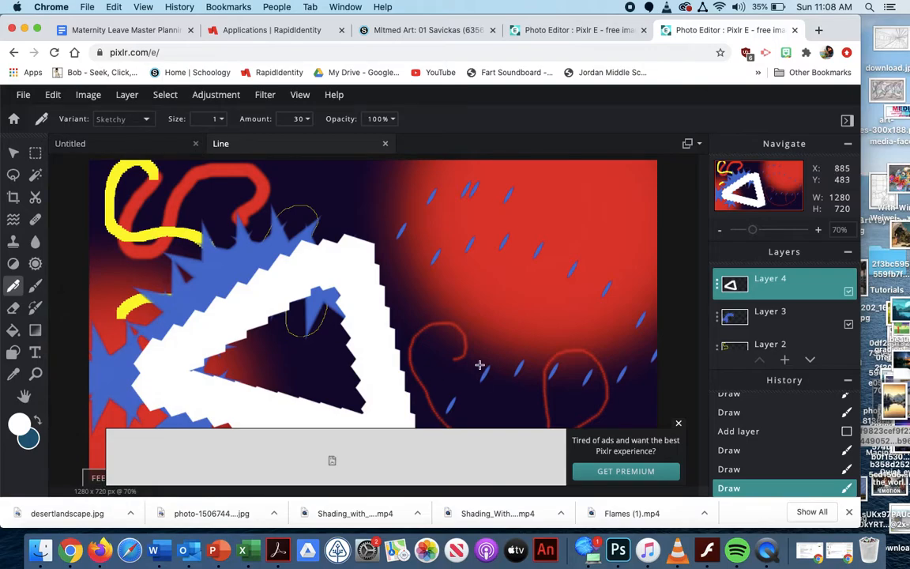
pyautogui.click(678, 424)
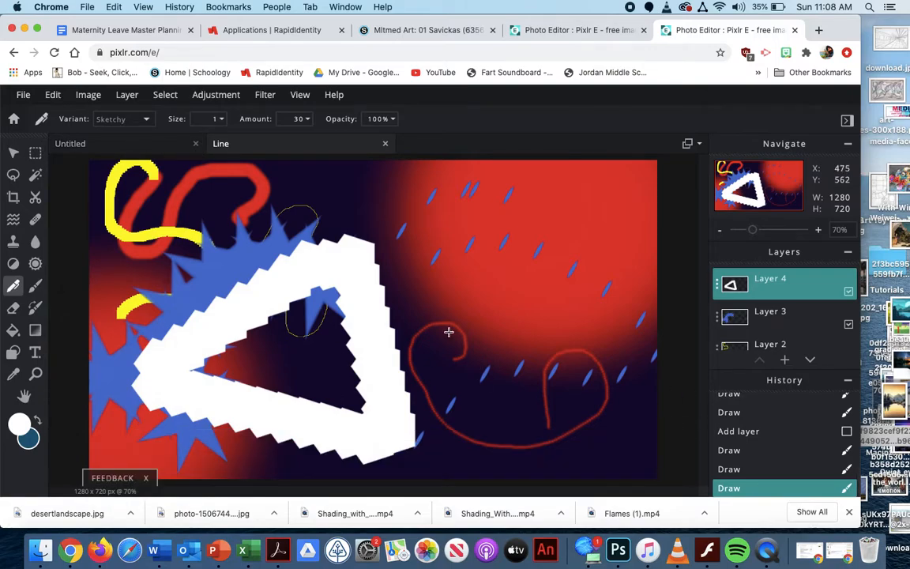
pyautogui.click(785, 359)
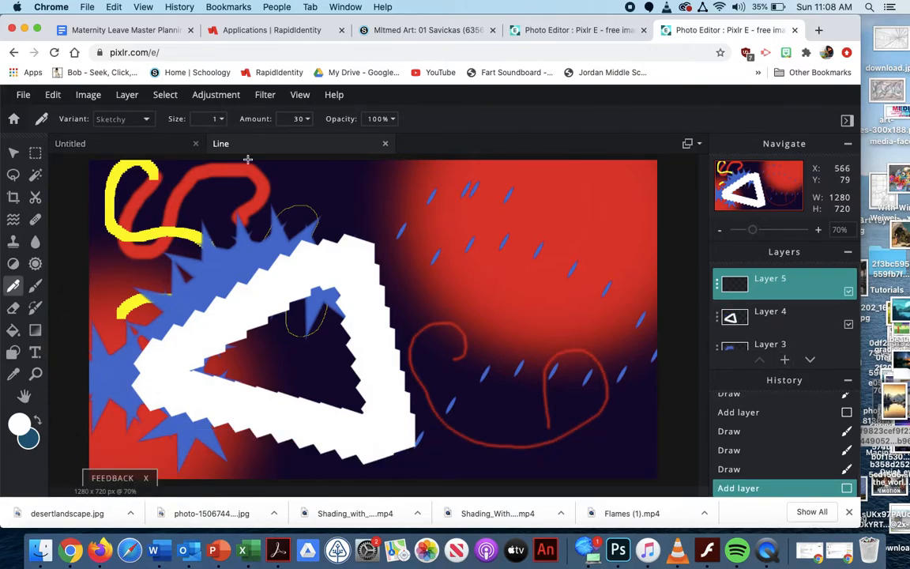
pyautogui.click(129, 119)
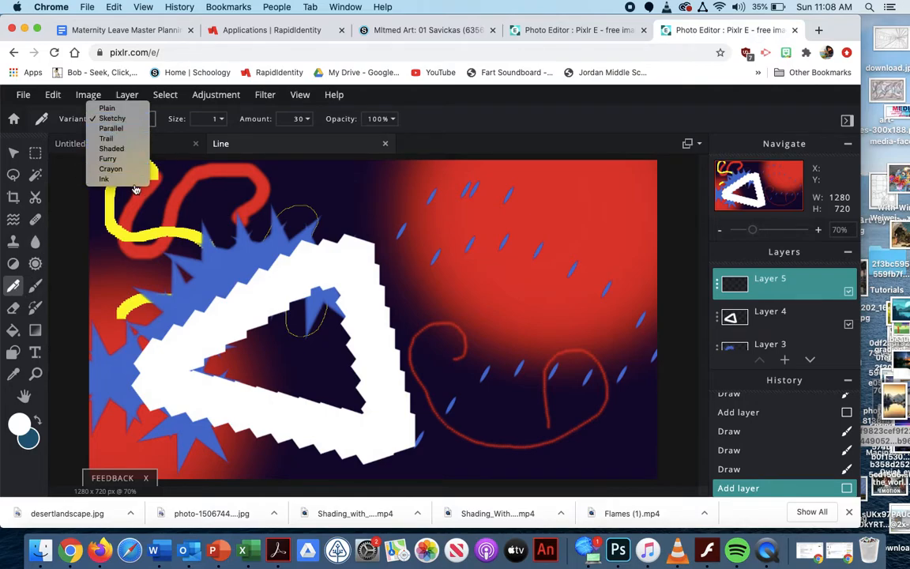
pyautogui.click(111, 109)
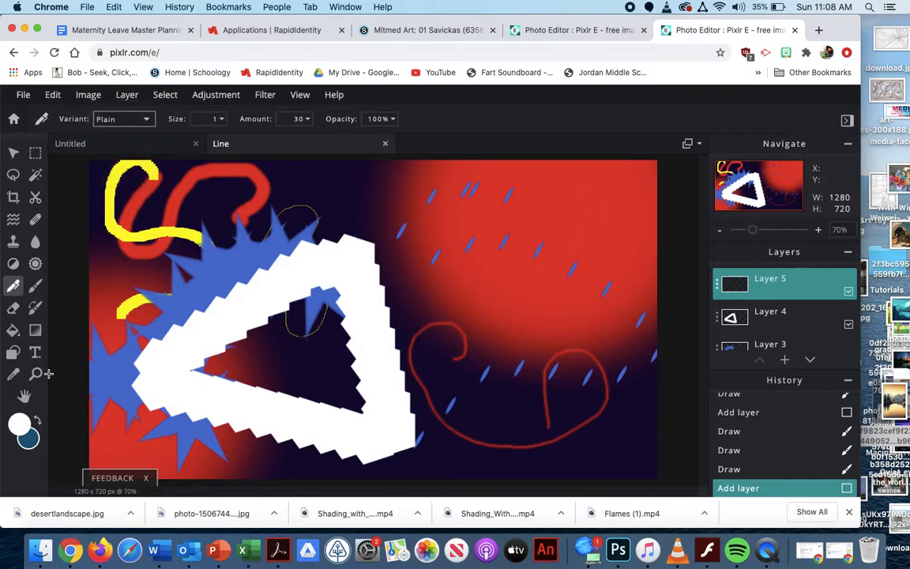
# Change the paint colour from white to dark grey #605E60
pyautogui.click(24, 425)
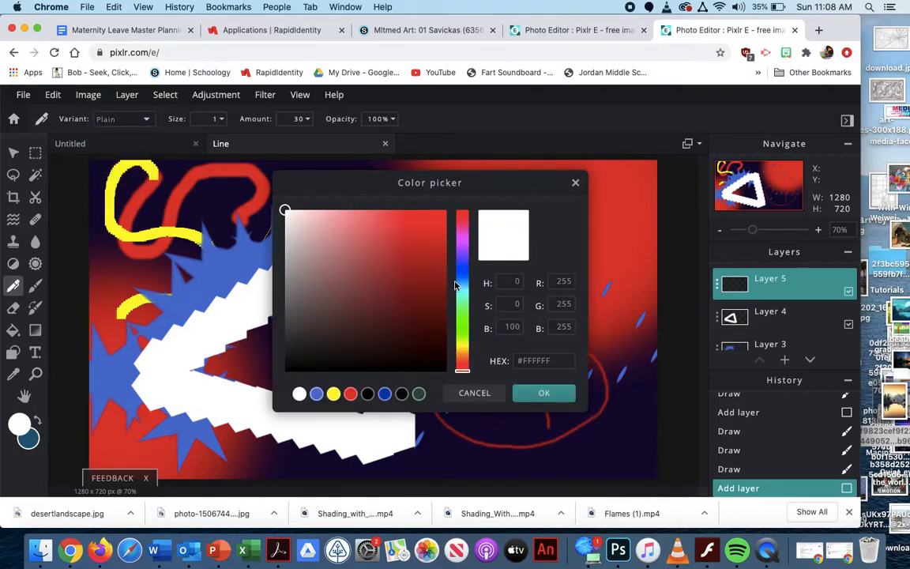
pyautogui.click(464, 241)
pyautogui.moveTo(387, 226)
pyautogui.mouseDown()
pyautogui.moveTo(376, 266)
pyautogui.moveTo(337, 321)
pyautogui.moveTo(288, 312)
pyautogui.mouseUp()
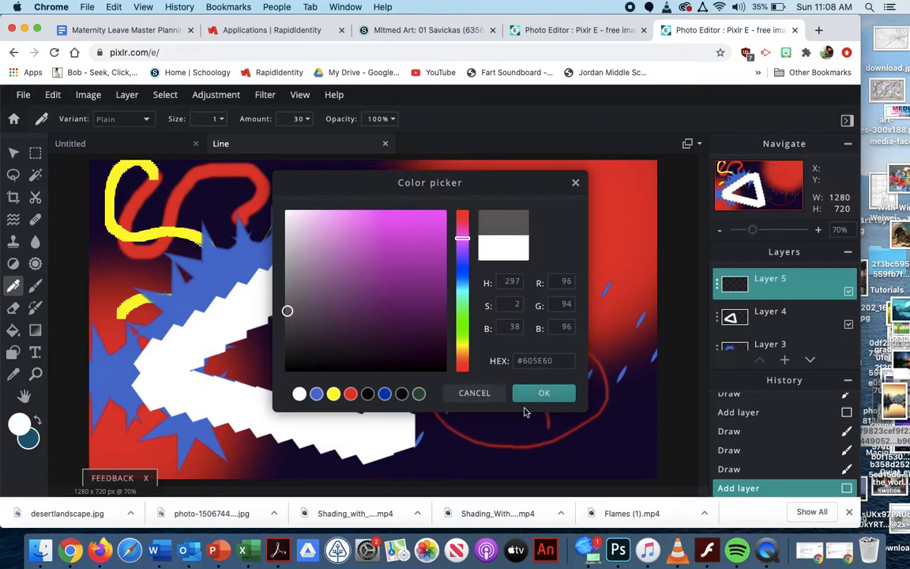
pyautogui.click(525, 399)
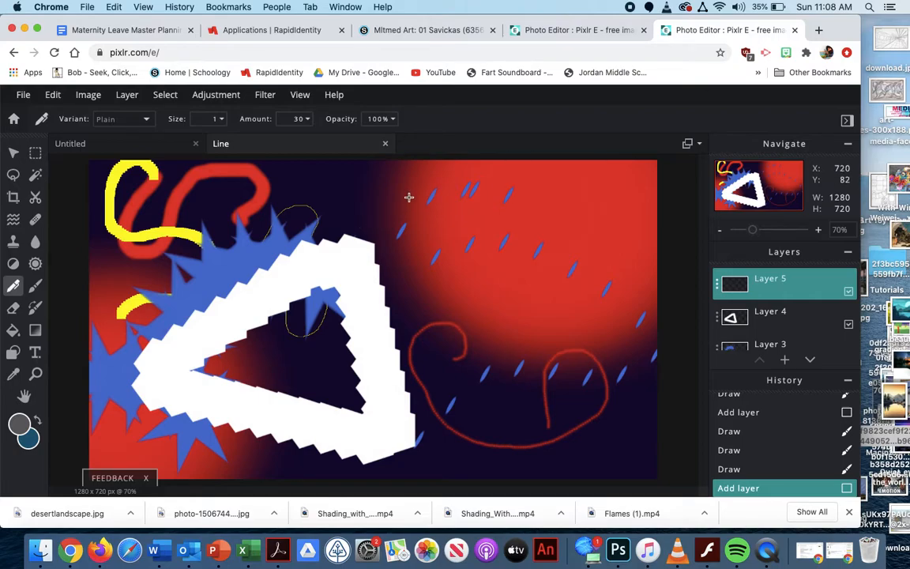
# Set the pen size to 24 and draw angular, crossing grey lines over the right half of the canvas
pyautogui.click(211, 118)
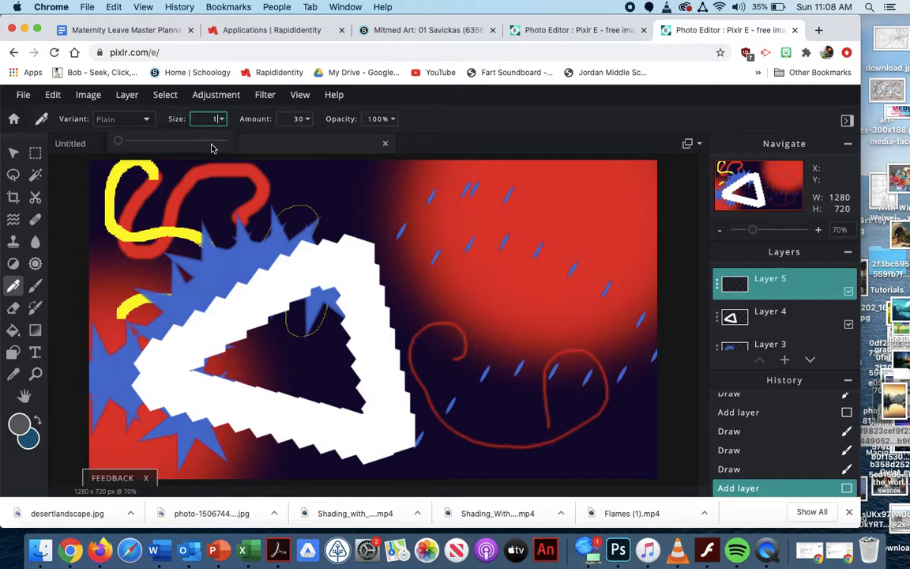
pyautogui.moveTo(119, 141); pyautogui.dragTo(166, 141)
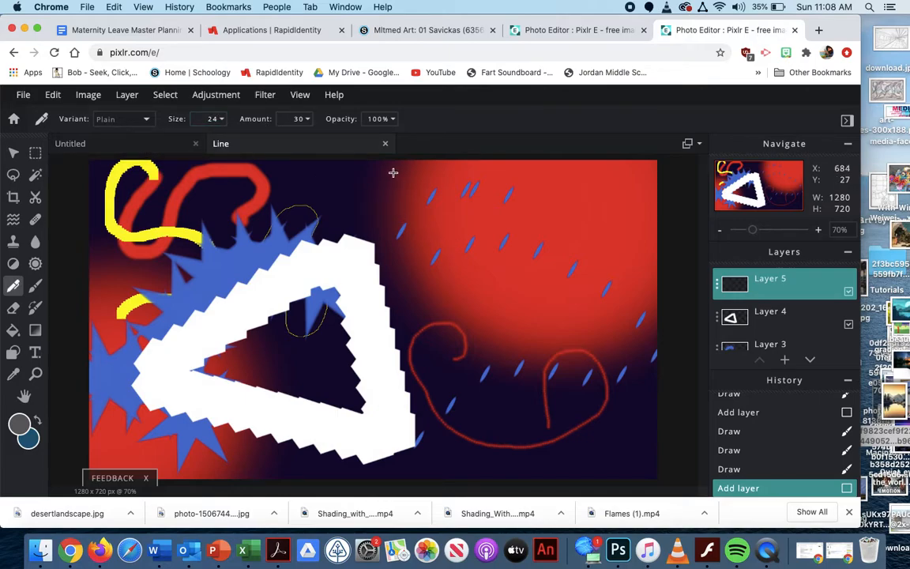
pyautogui.moveTo(394, 172); pyautogui.dragTo(447, 181)
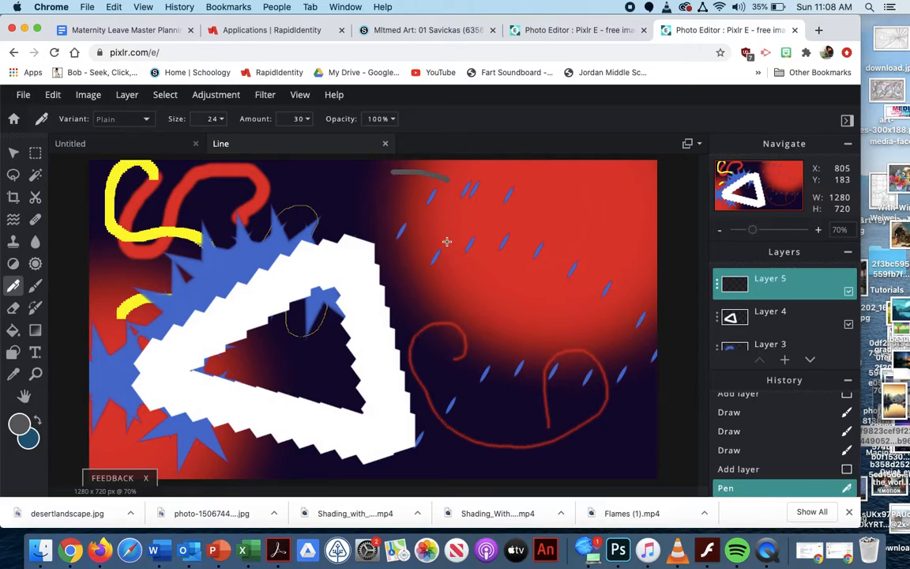
pyautogui.moveTo(443, 273)
pyautogui.mouseDown()
pyautogui.moveTo(372, 234)
pyautogui.moveTo(441, 202)
pyautogui.moveTo(480, 205)
pyautogui.moveTo(508, 238)
pyautogui.mouseUp()
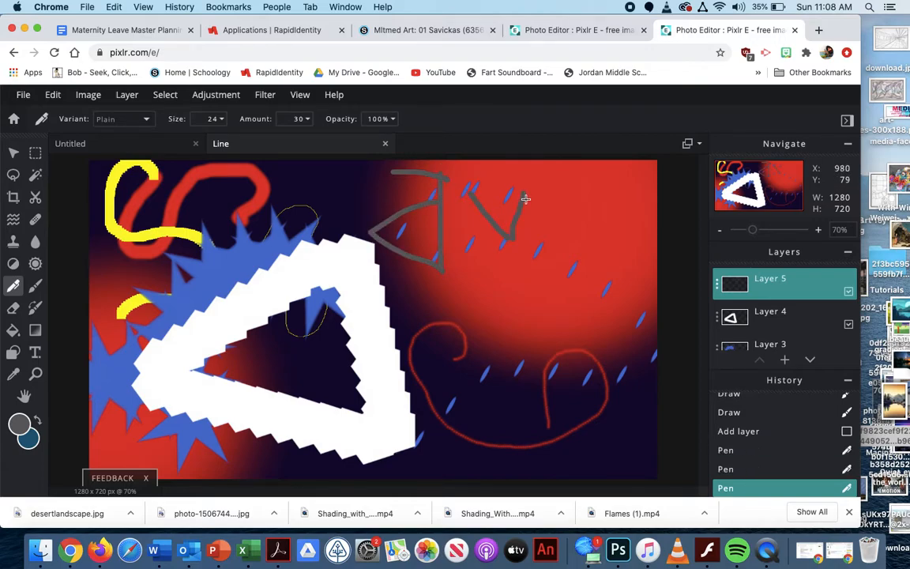
pyautogui.moveTo(525, 198); pyautogui.dragTo(547, 249)
pyautogui.moveTo(450, 278)
pyautogui.mouseDown()
pyautogui.moveTo(514, 399)
pyautogui.moveTo(398, 306)
pyautogui.moveTo(616, 248)
pyautogui.mouseUp()
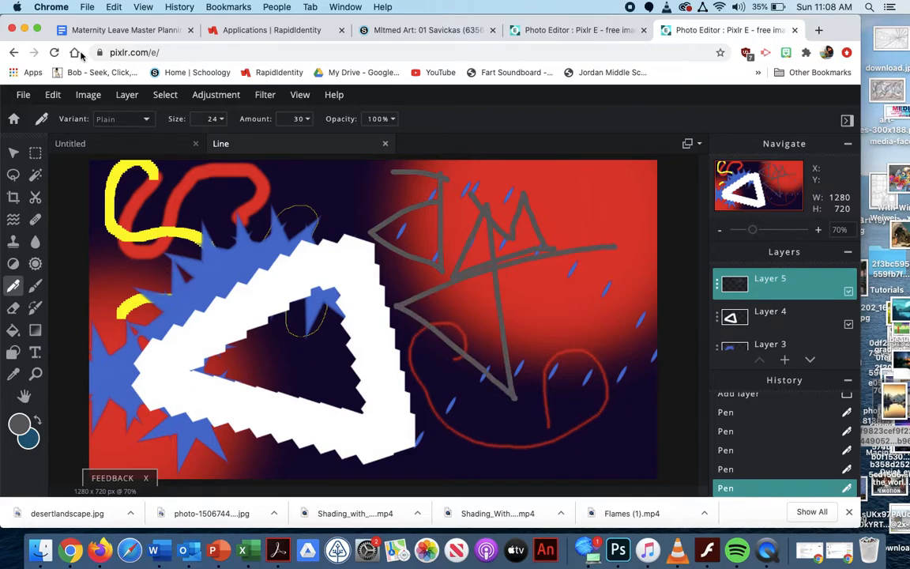
# Switch to the Brush tool with the 10 px hard round preset
pyautogui.click(35, 286)
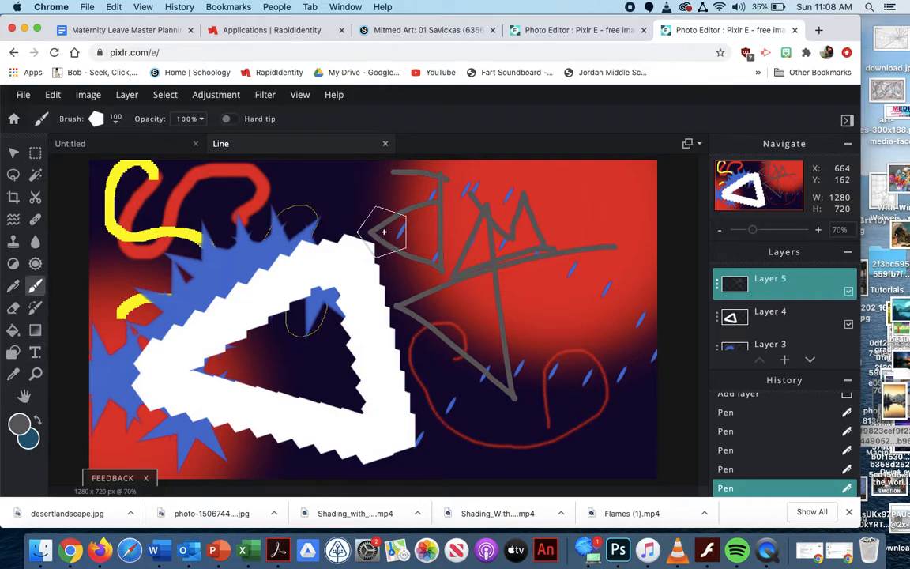
pyautogui.click(116, 124)
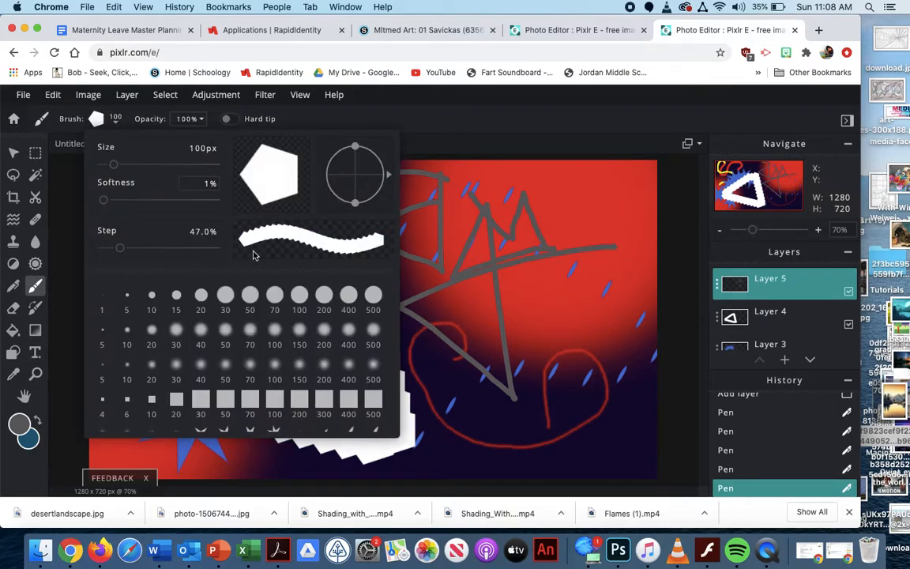
pyautogui.click(151, 297)
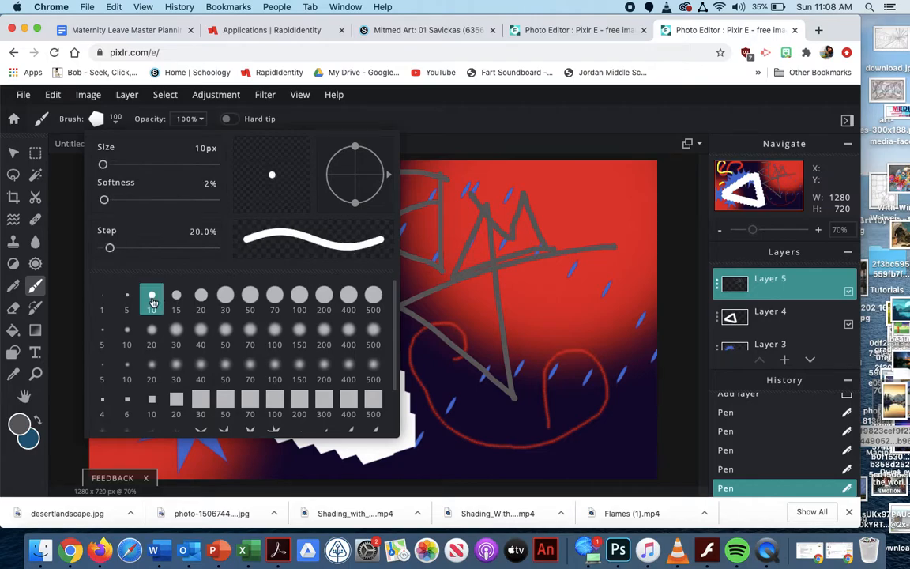
pyautogui.click(455, 264)
# Draw a zigzag of connected straight grey segments over the blue spiky line, from inside the white triangle to the canvas's left edge
pyautogui.moveTo(282, 334)
pyautogui.mouseDown()
pyautogui.moveTo(280, 250)
pyautogui.moveTo(332, 269)
pyautogui.mouseUp()
pyautogui.keyDown('shift'); pyautogui.click(327, 222); pyautogui.keyUp('shift')
pyautogui.keyDown('shift'); pyautogui.click(272, 214); pyautogui.keyUp('shift')
pyautogui.keyDown('shift'); pyautogui.click(182, 213); pyautogui.keyUp('shift')
pyautogui.keyDown('shift'); pyautogui.click(199, 263); pyautogui.keyUp('shift')
pyautogui.keyDown('shift'); pyautogui.click(141, 268); pyautogui.keyUp('shift')
pyautogui.keyDown('shift'); pyautogui.click(158, 311); pyautogui.keyUp('shift')
pyautogui.keyDown('shift'); pyautogui.click(218, 303); pyautogui.keyUp('shift')
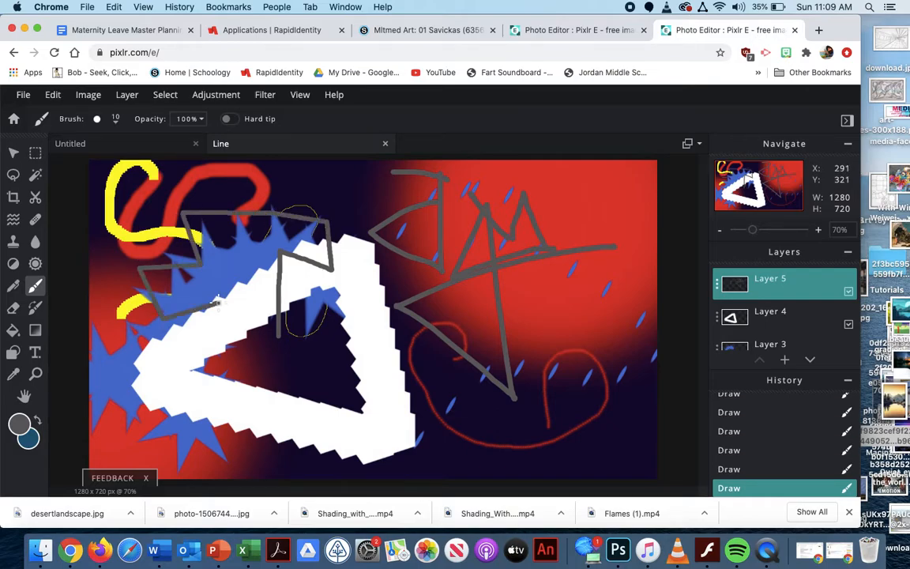
pyautogui.keyDown('shift'); pyautogui.click(239, 251); pyautogui.keyUp('shift')
pyautogui.keyDown('shift'); pyautogui.click(259, 308); pyautogui.keyUp('shift')
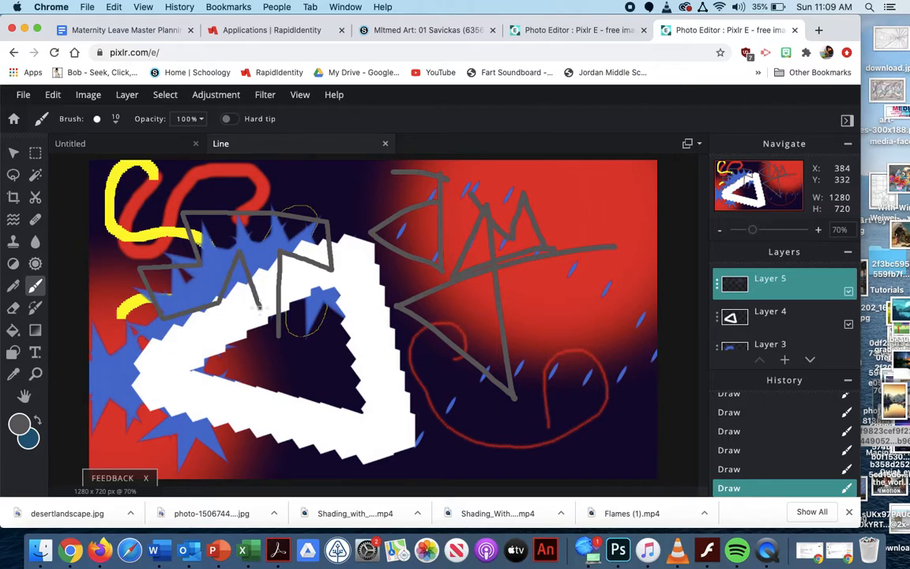
pyautogui.keyDown('shift'); pyautogui.click(187, 346); pyautogui.keyUp('shift')
pyautogui.keyDown('shift'); pyautogui.click(119, 337); pyautogui.keyUp('shift')
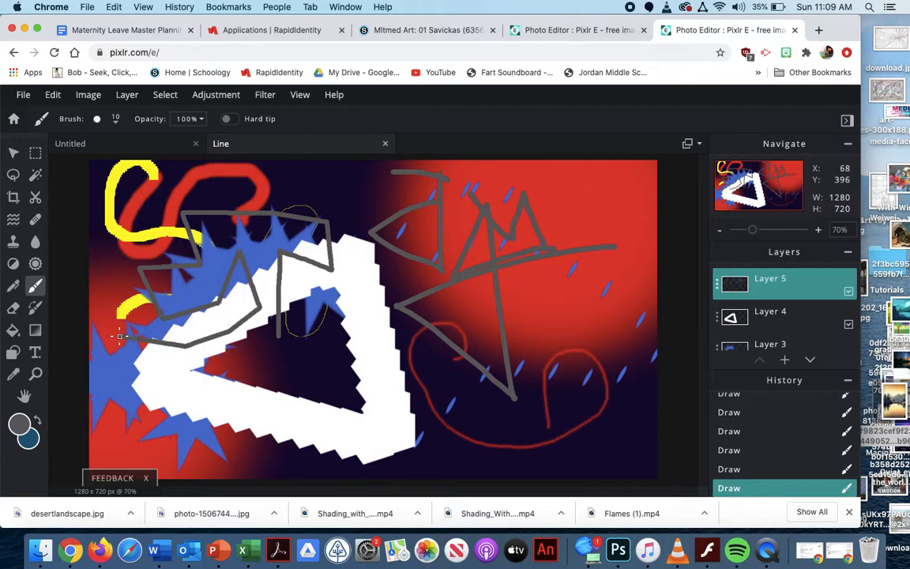
# Draw short jagged grey strokes near the canvas's upper right with the plain pen
pyautogui.click(13, 286)
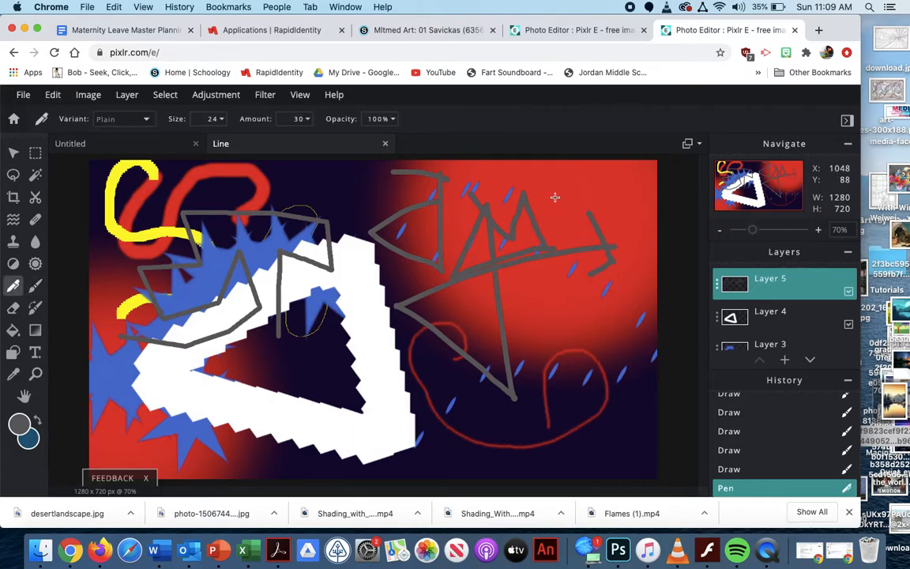
pyautogui.moveTo(574, 186); pyautogui.dragTo(593, 185)
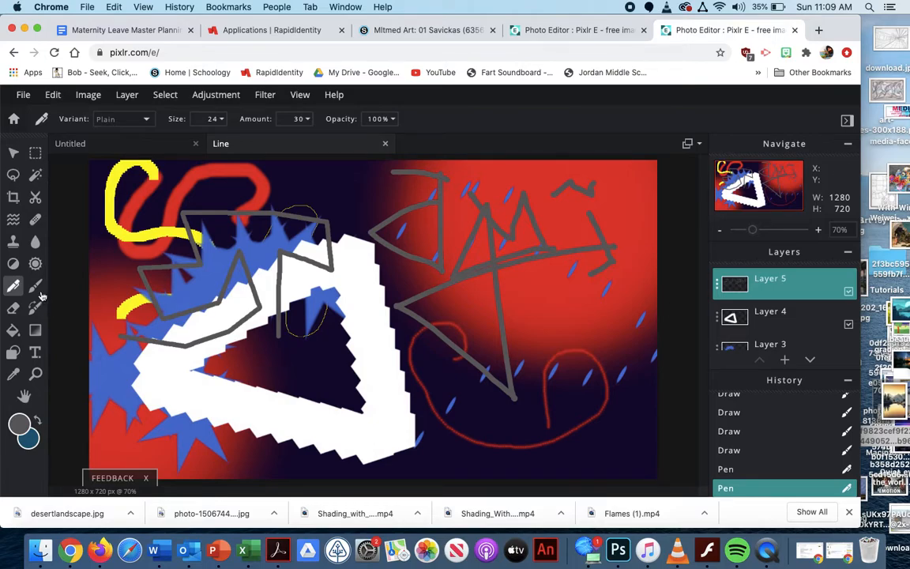
# Add a new layer above Layer 5 and set the pen variant to Parallel
pyautogui.click(785, 359)
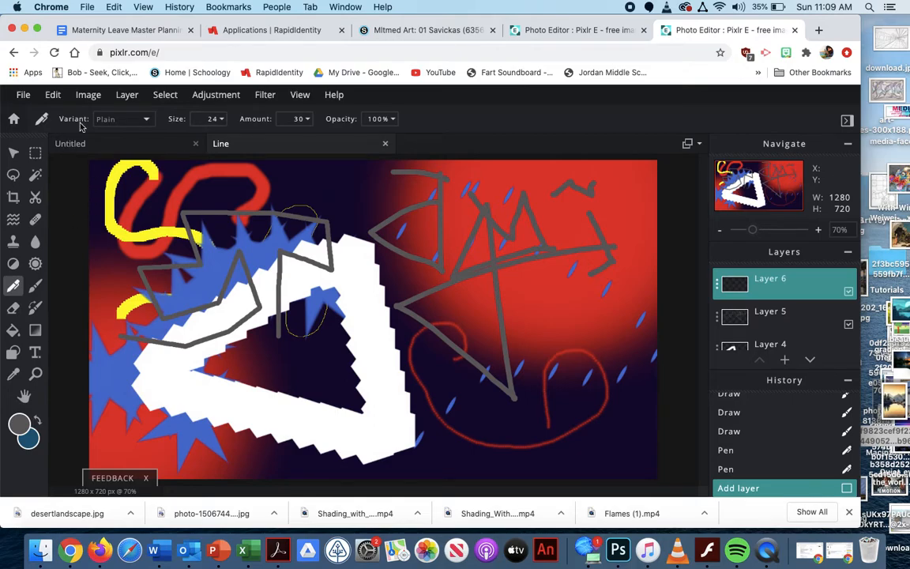
pyautogui.click(142, 119)
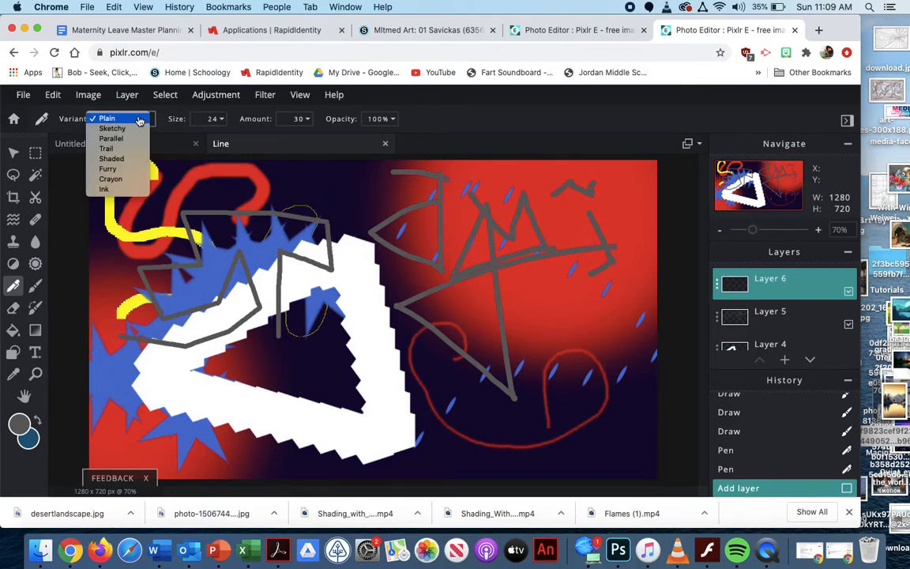
pyautogui.click(130, 140)
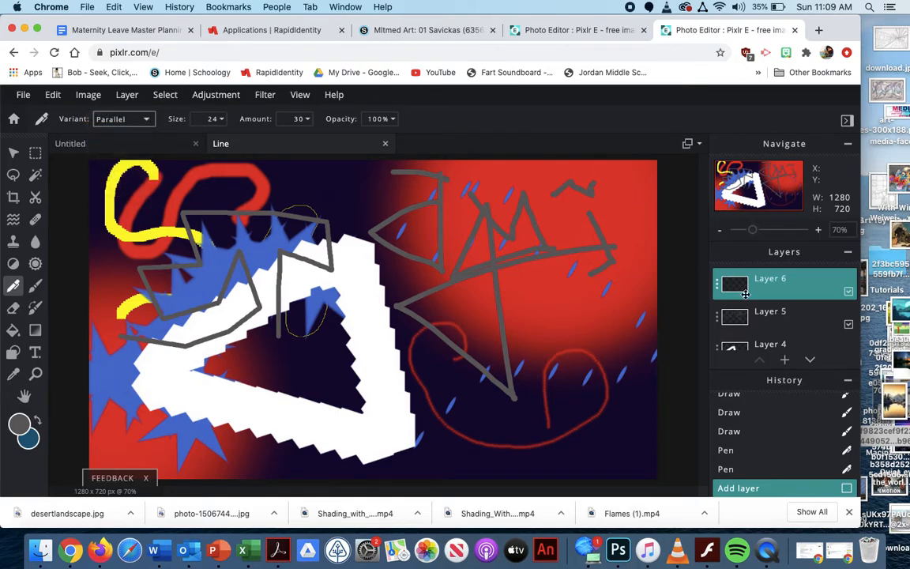
# Change the paint colour from grey to green #1AC51D
pyautogui.click(19, 424)
pyautogui.click(421, 299)
pyautogui.click(425, 269)
pyautogui.moveTo(424, 269); pyautogui.dragTo(425, 249)
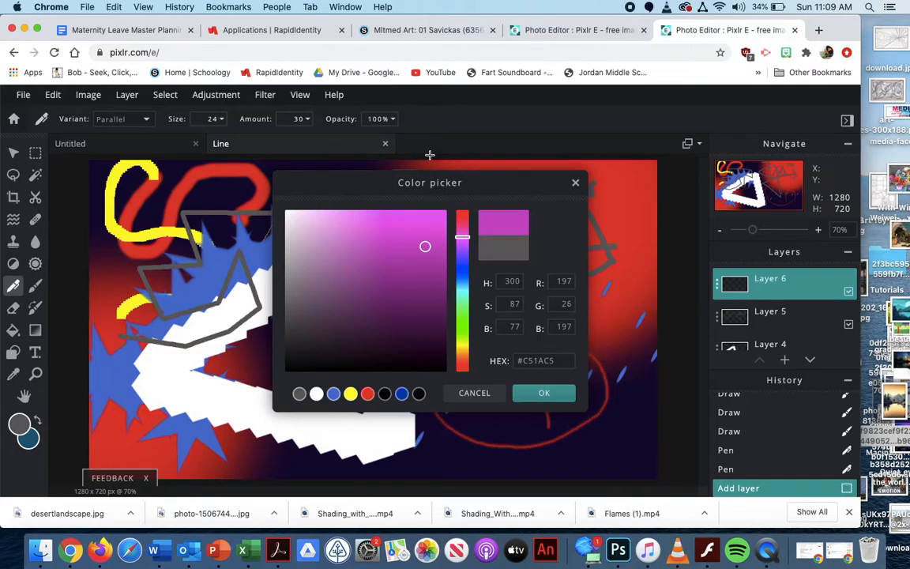
pyautogui.click(463, 322)
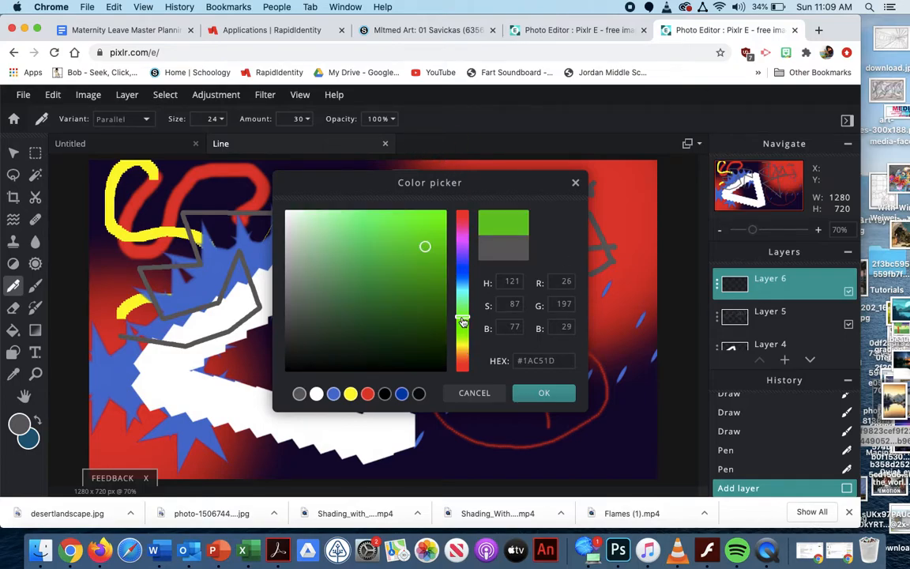
pyautogui.click(543, 393)
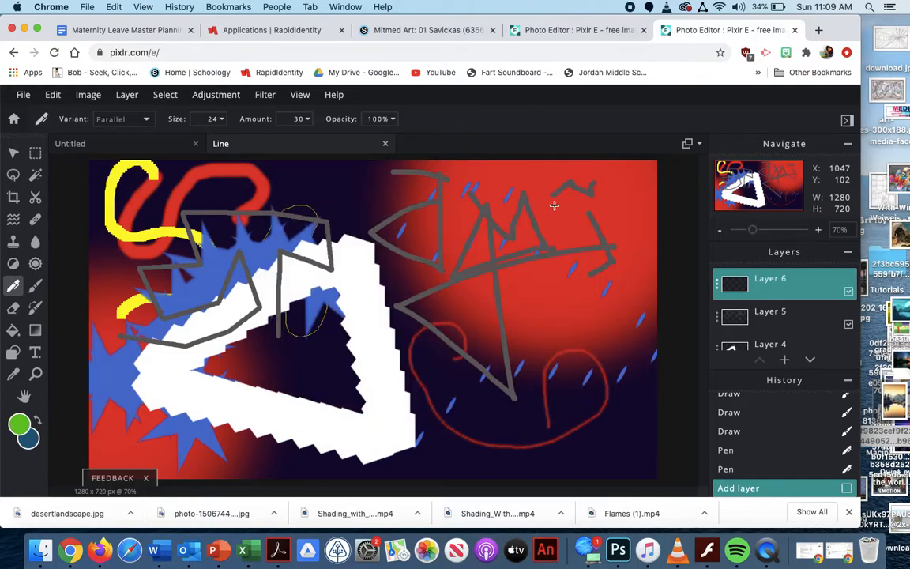
# Draw a long winding green line from the canvas's top down to its bottom centre, plus a short stroke near the top centre
pyautogui.moveTo(540, 222)
pyautogui.mouseDown()
pyautogui.moveTo(525, 262)
pyautogui.moveTo(538, 286)
pyautogui.moveTo(636, 310)
pyautogui.moveTo(658, 349)
pyautogui.moveTo(656, 387)
pyautogui.moveTo(627, 422)
pyautogui.moveTo(584, 431)
pyautogui.moveTo(468, 397)
pyautogui.moveTo(417, 397)
pyautogui.moveTo(404, 409)
pyautogui.moveTo(409, 456)
pyautogui.moveTo(437, 493)
pyautogui.mouseUp()
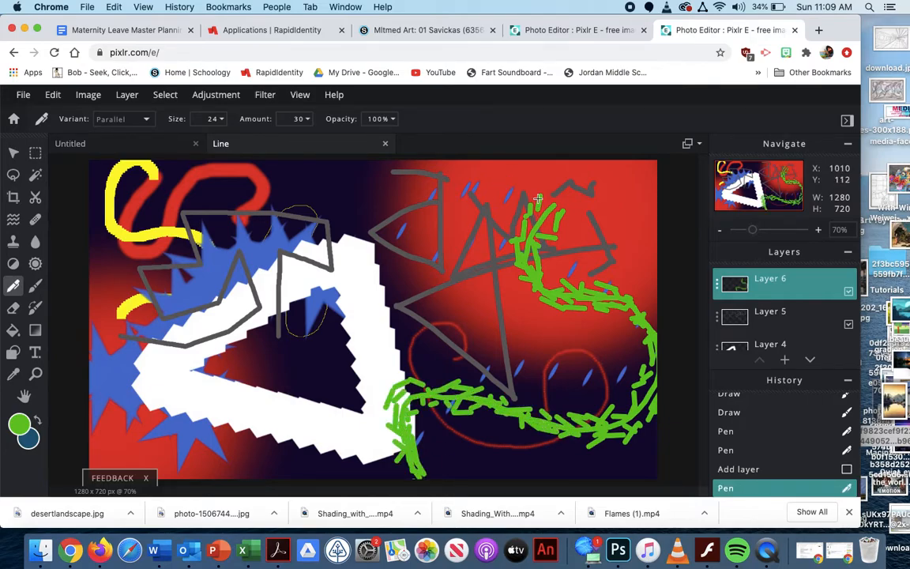
pyautogui.moveTo(551, 214); pyautogui.dragTo(532, 162)
pyautogui.moveTo(330, 185); pyautogui.dragTo(352, 196)
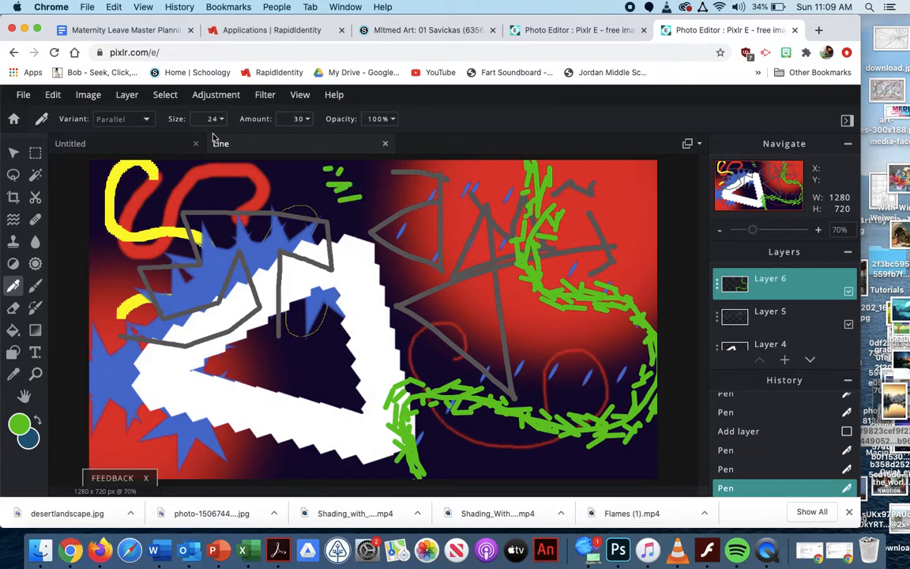
# Set the pen variant to Trail
pyautogui.click(145, 126)
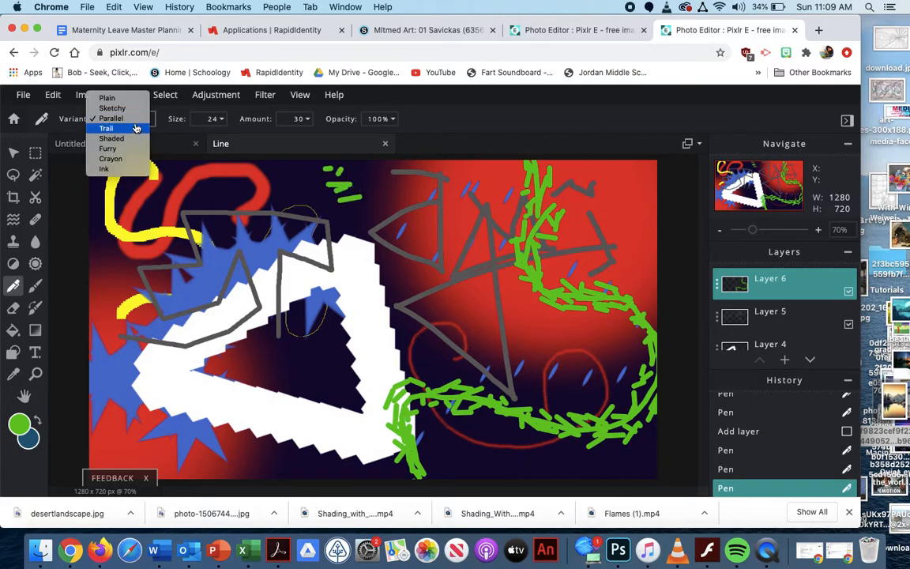
pyautogui.click(125, 120)
pyautogui.click(120, 120)
pyautogui.click(112, 133)
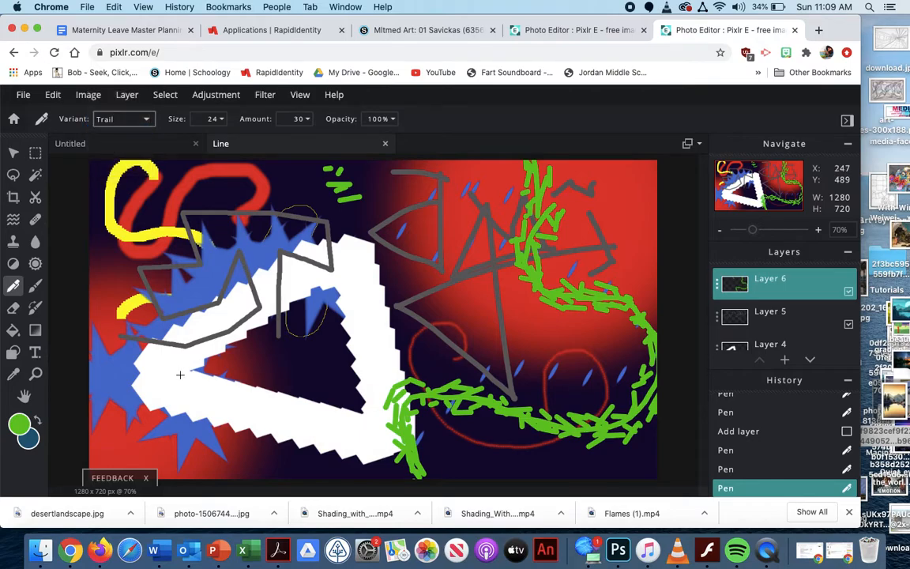
# Change the paint colour from green to yellow #FCEE4F
pyautogui.click(20, 425)
pyautogui.click(466, 348)
pyautogui.moveTo(401, 297); pyautogui.dragTo(396, 212)
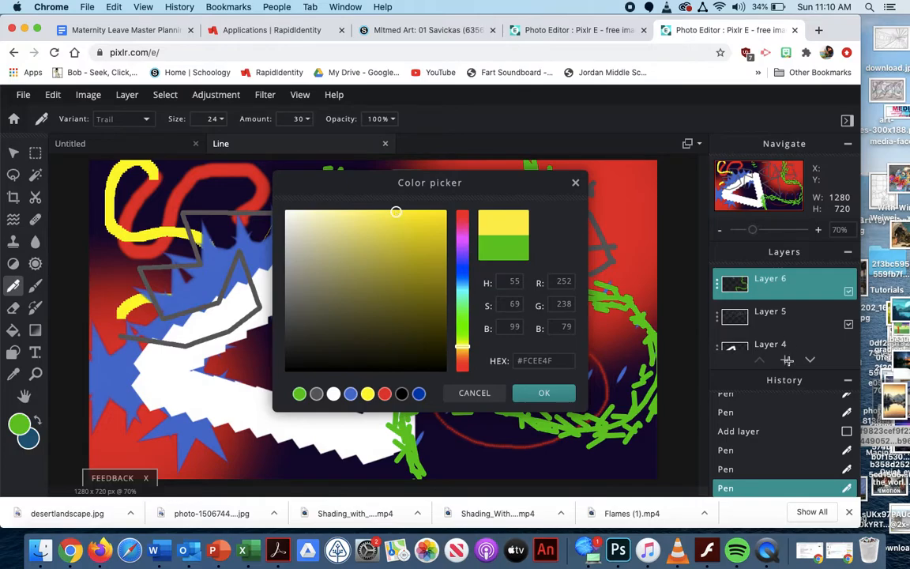
pyautogui.rightClick(534, 339)
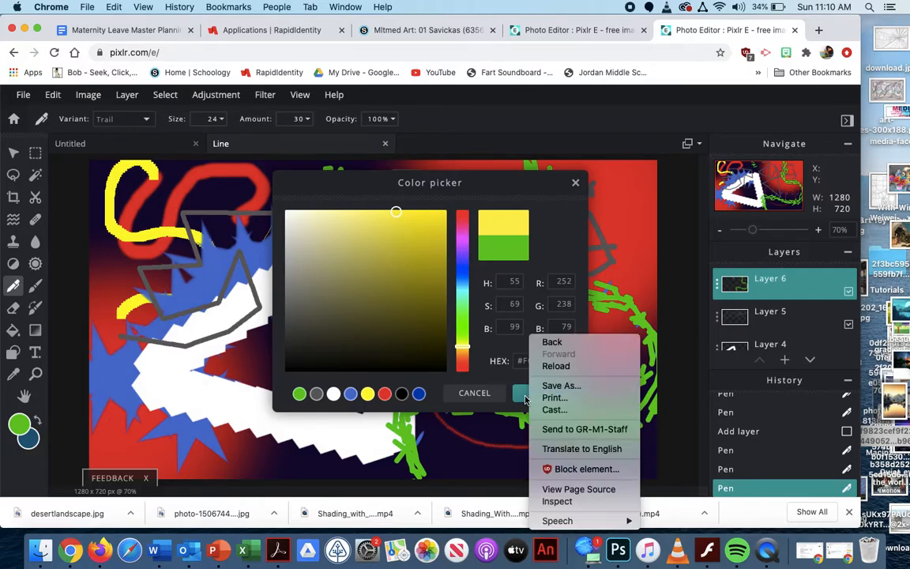
pyautogui.click(524, 400)
pyautogui.click(543, 392)
# Draw a closed yellow ring on the white triangle's right side and an open yellow curve over the blue spiky line
pyautogui.moveTo(372, 307)
pyautogui.mouseDown()
pyautogui.moveTo(318, 332)
pyautogui.moveTo(316, 352)
pyautogui.moveTo(332, 372)
pyautogui.moveTo(384, 385)
pyautogui.moveTo(401, 358)
pyautogui.moveTo(398, 333)
pyautogui.moveTo(349, 312)
pyautogui.mouseUp()
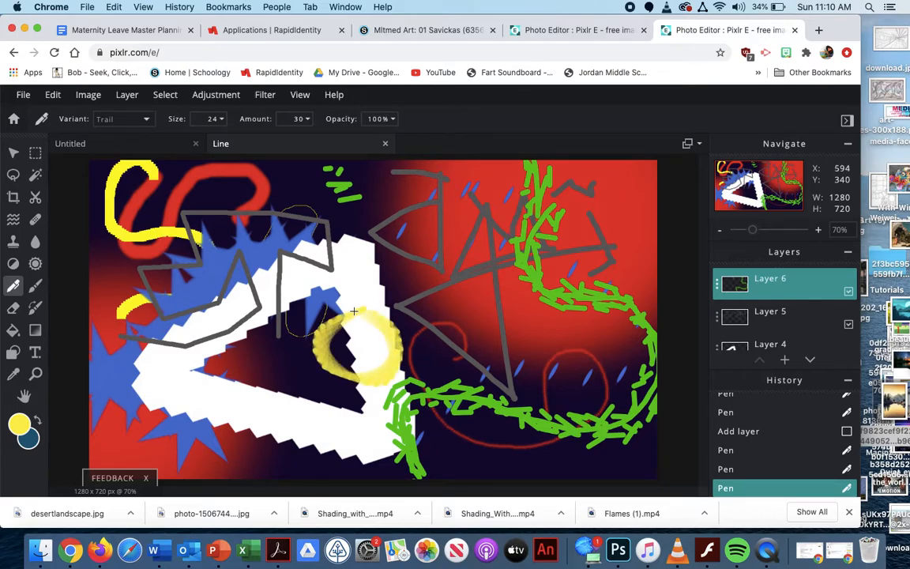
pyautogui.moveTo(208, 240)
pyautogui.mouseDown()
pyautogui.moveTo(154, 268)
pyautogui.moveTo(140, 318)
pyautogui.moveTo(159, 349)
pyautogui.moveTo(181, 355)
pyautogui.moveTo(227, 333)
pyautogui.moveTo(244, 296)
pyautogui.mouseUp()
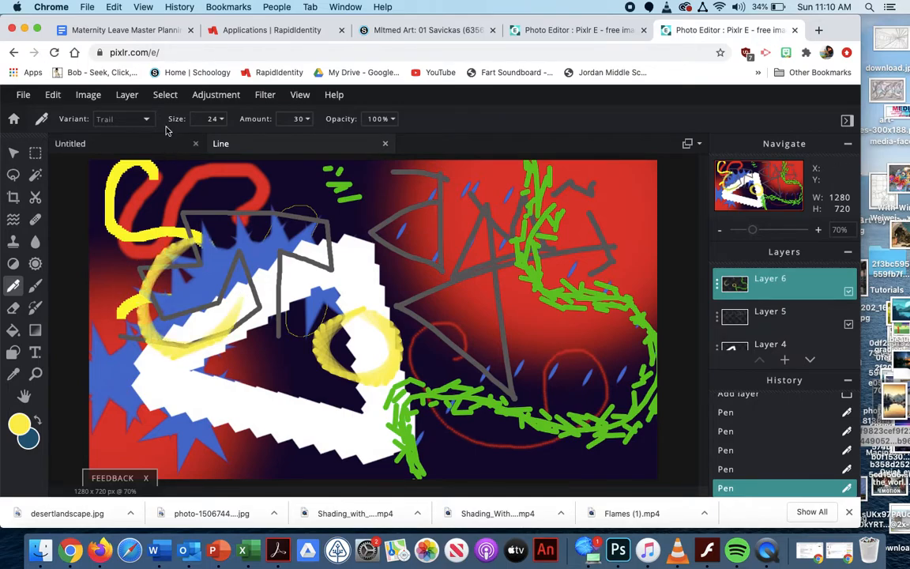
# Draw a short yellow stroke in the canvas's upper right corner area and surround it with a faint arc at 40% pen opacity
pyautogui.click(391, 119)
pyautogui.moveTo(571, 228)
pyautogui.mouseDown()
pyautogui.moveTo(574, 203)
pyautogui.moveTo(604, 184)
pyautogui.mouseUp()
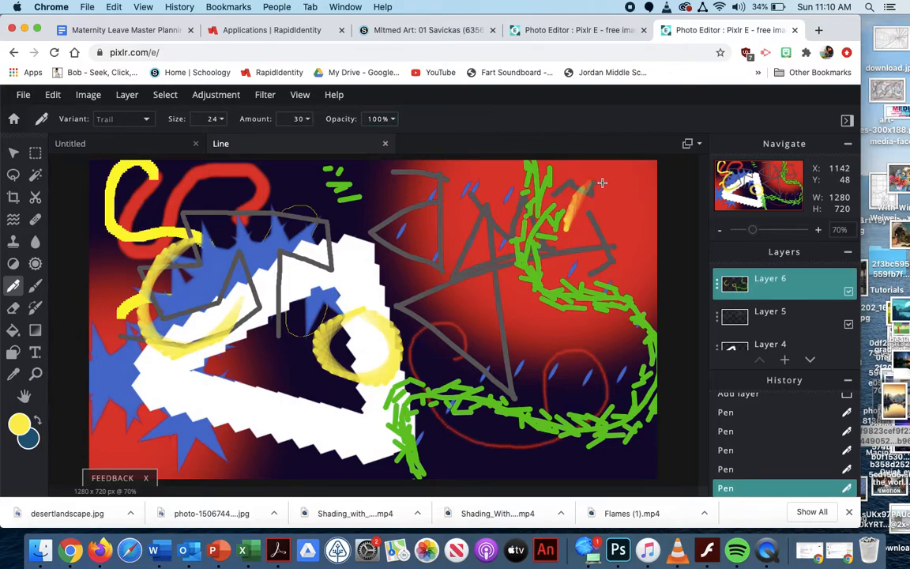
pyautogui.click(394, 120)
pyautogui.moveTo(398, 141); pyautogui.dragTo(332, 142)
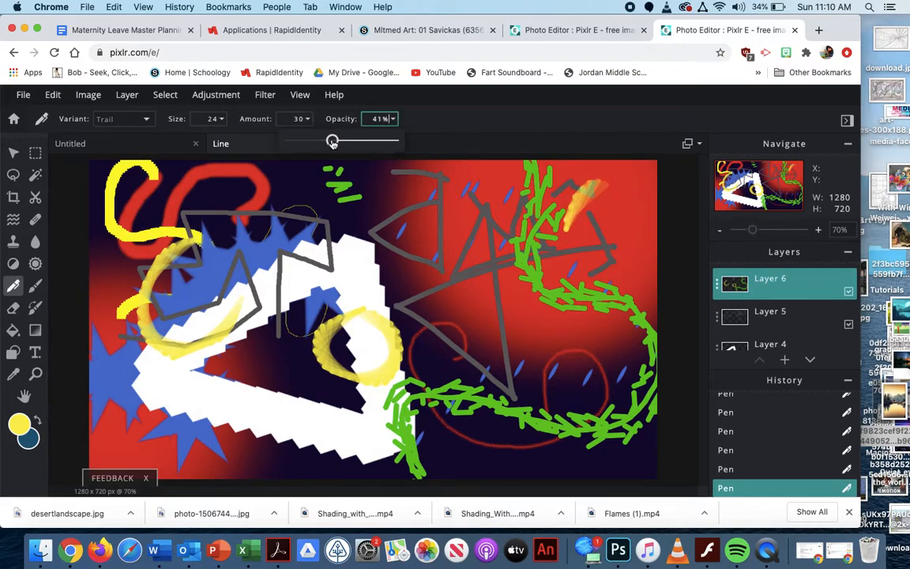
pyautogui.moveTo(616, 194); pyautogui.dragTo(630, 241)
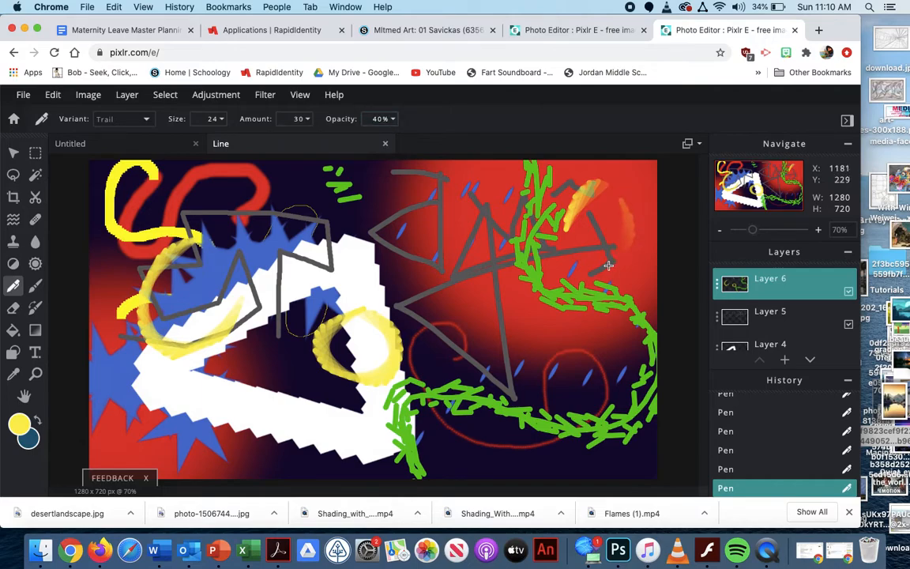
pyautogui.moveTo(589, 273); pyautogui.dragTo(515, 194)
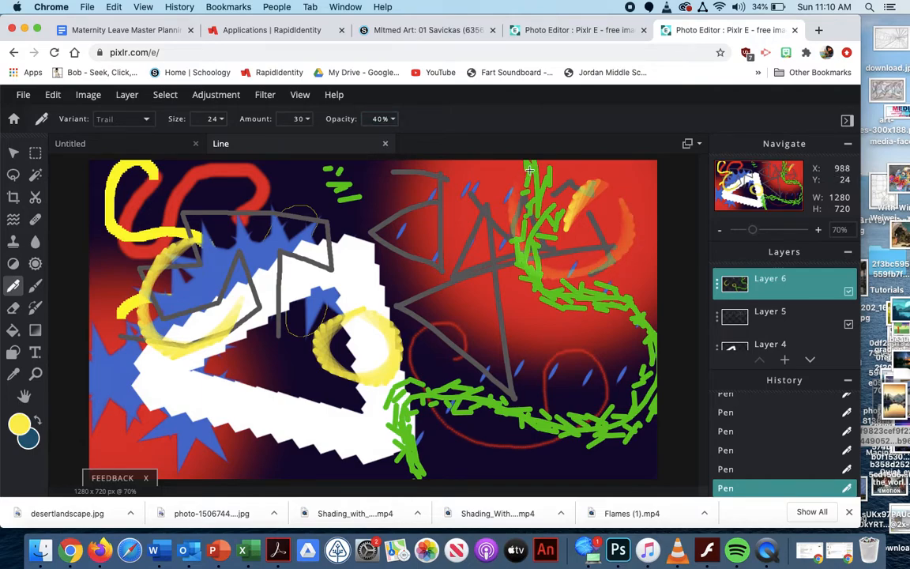
# Draw translucent yellow loops at the canvas's lower right and upper centre, and close the yellow ring over the blue spiky line
pyautogui.moveTo(559, 328)
pyautogui.mouseDown()
pyautogui.moveTo(526, 396)
pyautogui.moveTo(582, 430)
pyautogui.moveTo(633, 404)
pyautogui.moveTo(651, 361)
pyautogui.moveTo(606, 318)
pyautogui.moveTo(574, 322)
pyautogui.moveTo(543, 354)
pyautogui.moveTo(547, 394)
pyautogui.moveTo(609, 421)
pyautogui.moveTo(655, 368)
pyautogui.moveTo(604, 330)
pyautogui.moveTo(566, 340)
pyautogui.moveTo(574, 368)
pyautogui.moveTo(614, 359)
pyautogui.moveTo(625, 334)
pyautogui.moveTo(587, 336)
pyautogui.moveTo(578, 360)
pyautogui.moveTo(607, 365)
pyautogui.mouseUp()
pyautogui.moveTo(403, 169)
pyautogui.mouseDown()
pyautogui.moveTo(341, 225)
pyautogui.moveTo(411, 158)
pyautogui.moveTo(353, 197)
pyautogui.moveTo(429, 168)
pyautogui.moveTo(373, 177)
pyautogui.mouseUp()
pyautogui.moveTo(169, 218)
pyautogui.mouseDown()
pyautogui.moveTo(224, 237)
pyautogui.moveTo(255, 294)
pyautogui.mouseUp()
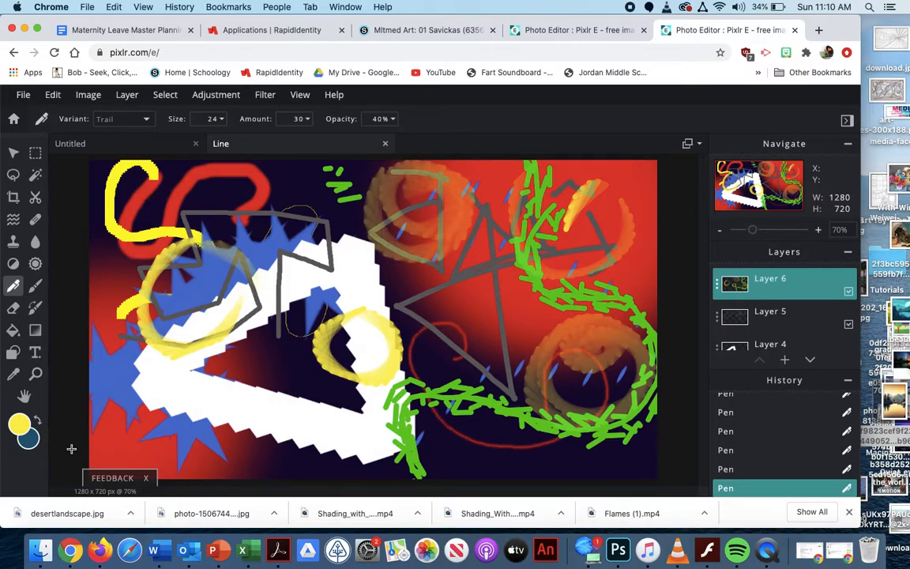
# Draw a translucent yellow wavy line along the canvas's lower edge, from the left side to past the centre
pyautogui.moveTo(88, 443); pyautogui.dragTo(191, 404)
pyautogui.moveTo(226, 437)
pyautogui.mouseDown()
pyautogui.moveTo(245, 469)
pyautogui.moveTo(265, 472)
pyautogui.moveTo(279, 433)
pyautogui.moveTo(278, 391)
pyautogui.moveTo(328, 397)
pyautogui.mouseUp()
pyautogui.moveTo(334, 466)
pyautogui.mouseDown()
pyautogui.moveTo(367, 468)
pyautogui.moveTo(382, 409)
pyautogui.moveTo(413, 380)
pyautogui.moveTo(443, 404)
pyautogui.moveTo(455, 457)
pyautogui.moveTo(492, 464)
pyautogui.moveTo(517, 425)
pyautogui.mouseUp()
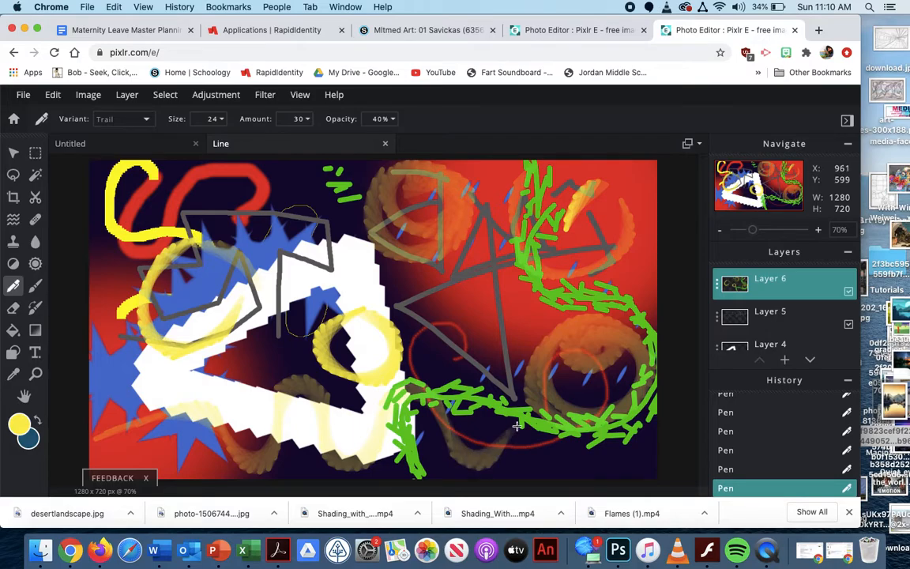
# Erase strokes across the white triangle on Layer 4 with the hard-tip Eraser at 58% opacity
pyautogui.click(141, 119)
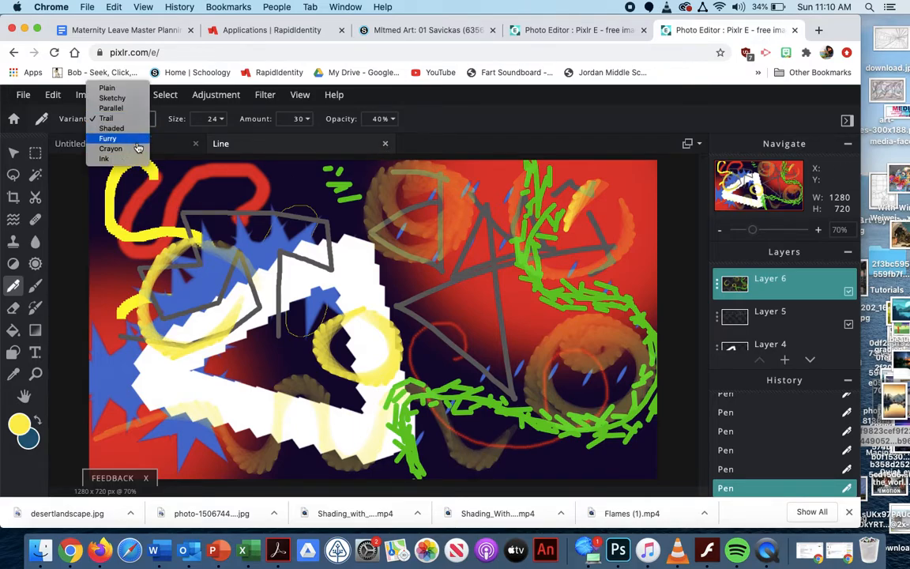
pyautogui.click(13, 309)
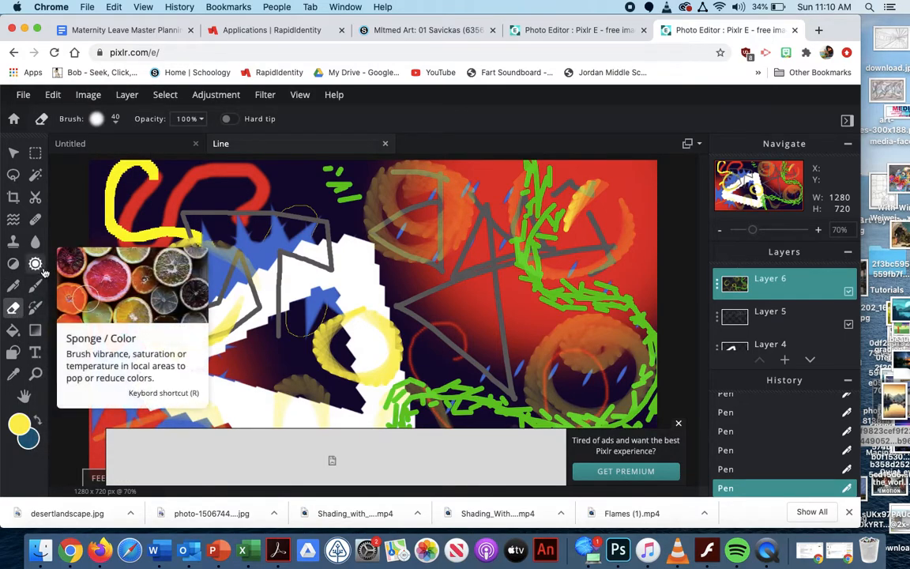
pyautogui.click(784, 325)
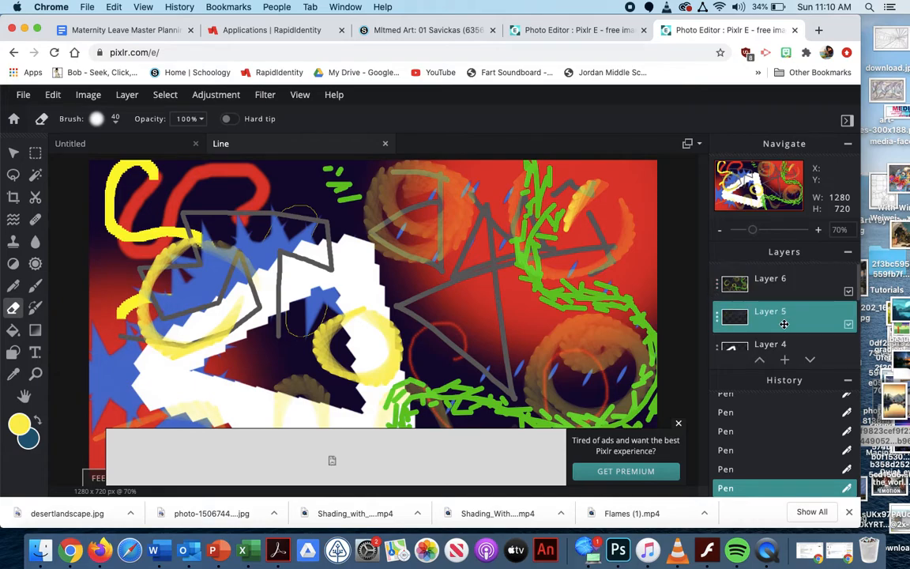
pyautogui.click(771, 345)
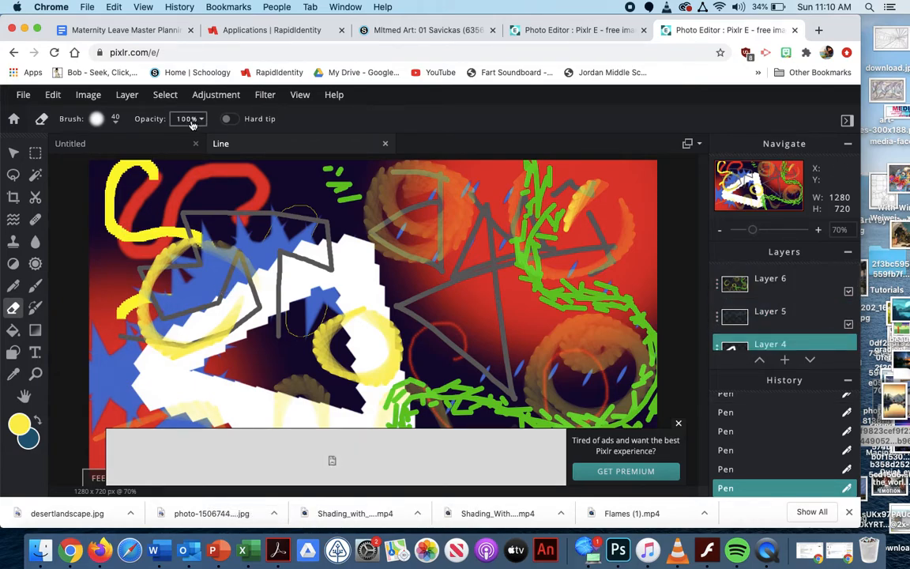
pyautogui.click(232, 121)
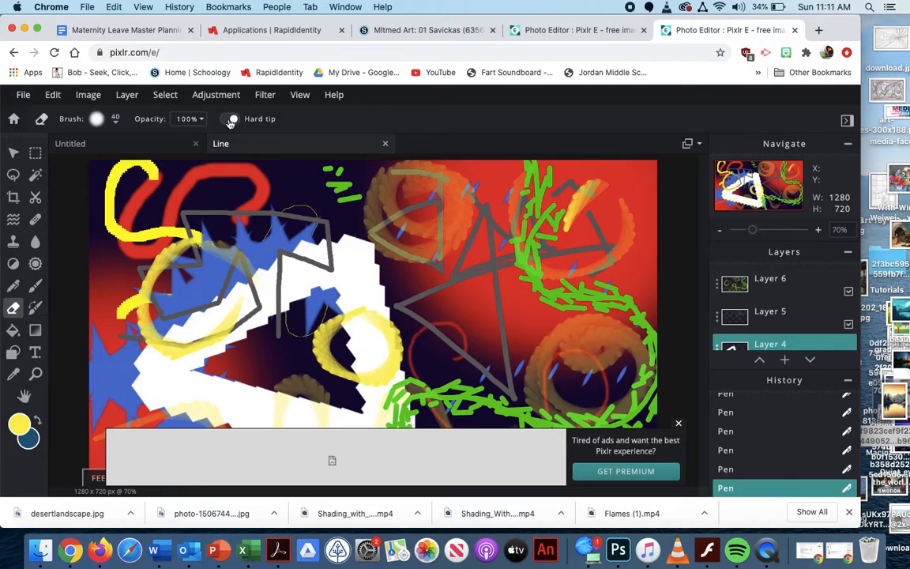
pyautogui.click(203, 121)
pyautogui.moveTo(202, 143); pyautogui.dragTo(157, 144)
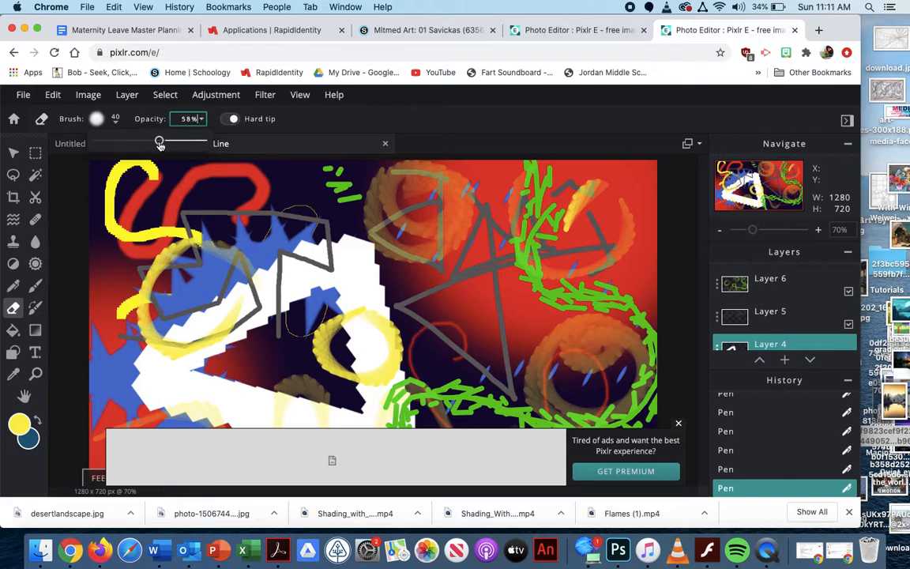
pyautogui.moveTo(270, 286)
pyautogui.mouseDown()
pyautogui.moveTo(277, 312)
pyautogui.moveTo(226, 232)
pyautogui.mouseUp()
pyautogui.moveTo(226, 231)
pyautogui.mouseDown()
pyautogui.moveTo(283, 322)
pyautogui.moveTo(269, 291)
pyautogui.moveTo(282, 309)
pyautogui.moveTo(310, 265)
pyautogui.moveTo(356, 226)
pyautogui.moveTo(324, 251)
pyautogui.moveTo(363, 272)
pyautogui.moveTo(324, 257)
pyautogui.moveTo(290, 271)
pyautogui.moveTo(313, 320)
pyautogui.moveTo(412, 349)
pyautogui.moveTo(349, 362)
pyautogui.moveTo(312, 324)
pyautogui.mouseUp()
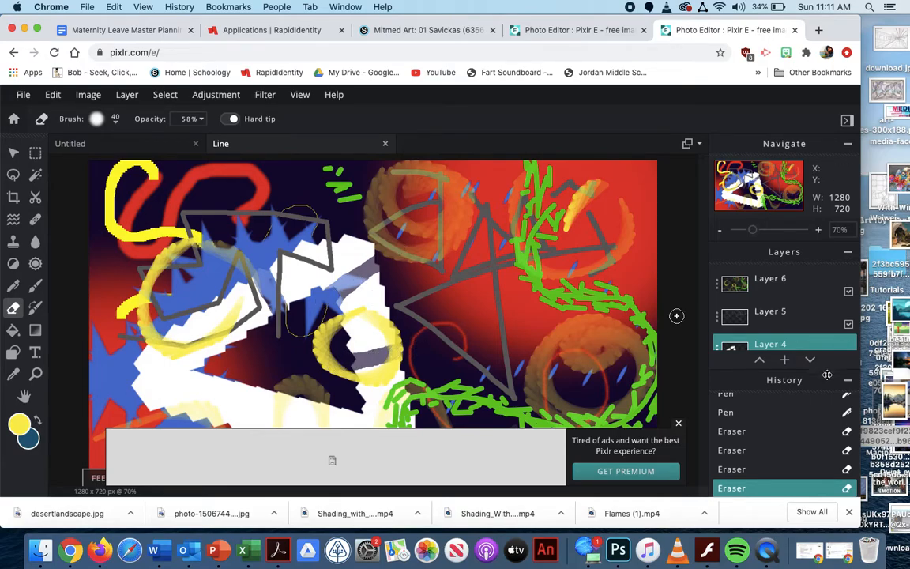
# Reorder the layers so that Layer 4 sits below Layer 2 and Layer 3 sits above Layer 5
pyautogui.click(811, 360)
pyautogui.click(810, 361)
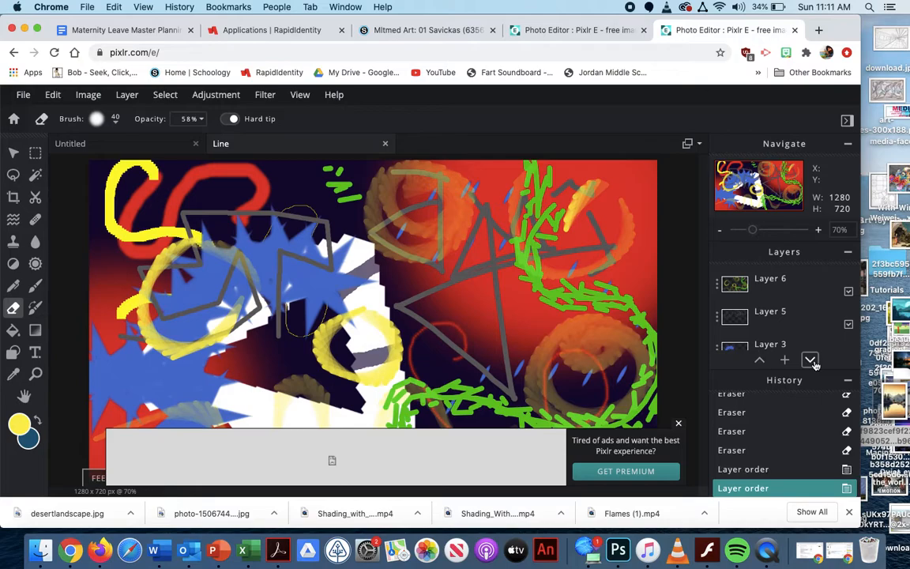
pyautogui.moveTo(773, 344)
pyautogui.mouseDown()
pyautogui.moveTo(769, 288)
pyautogui.moveTo(774, 327)
pyautogui.mouseUp()
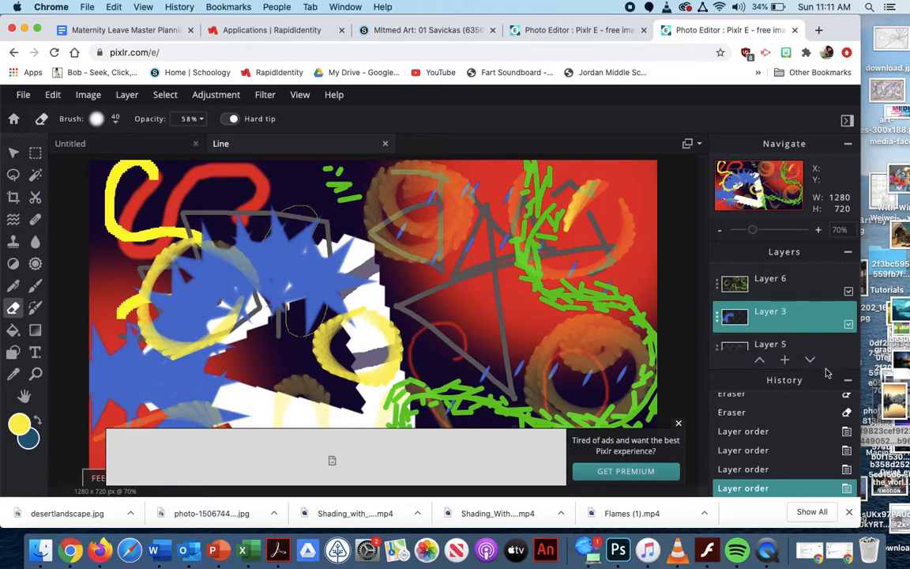
# Collapse the history list to extend the layer list, and close the advertisement banner
pyautogui.click(848, 383)
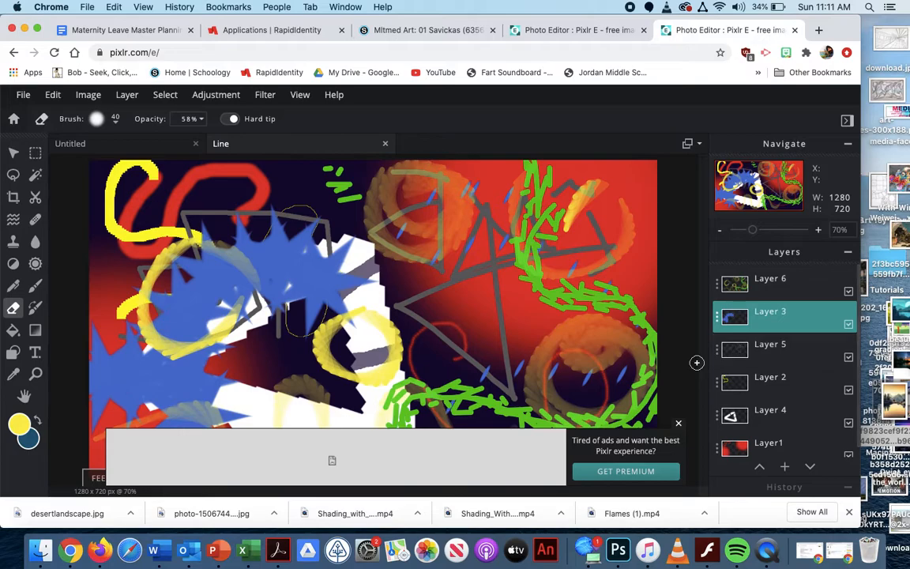
pyautogui.click(678, 423)
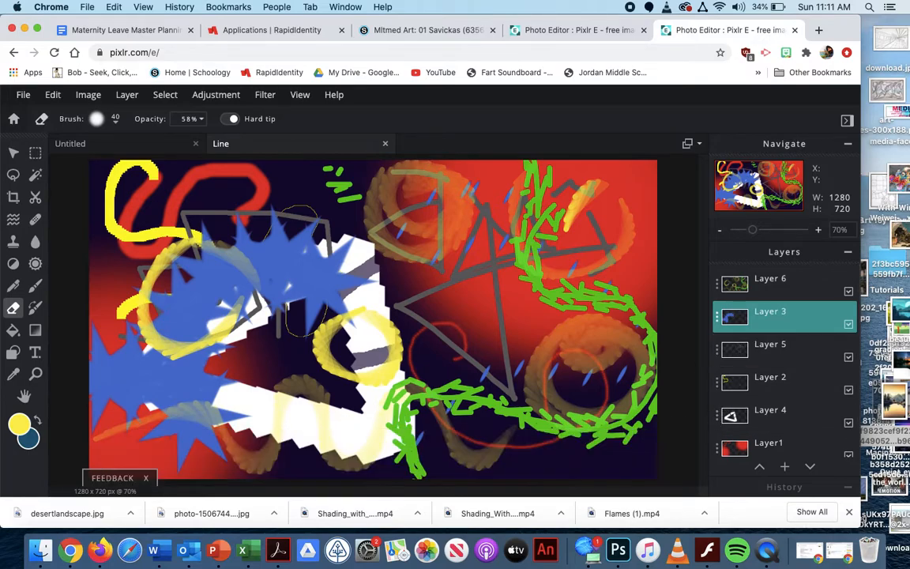
# Erase a winding line through the red area on Layer1, ending at the canvas's upper right corner, at 58% opacity
pyautogui.click(831, 284)
pyautogui.scroll(-1, 832, 282)
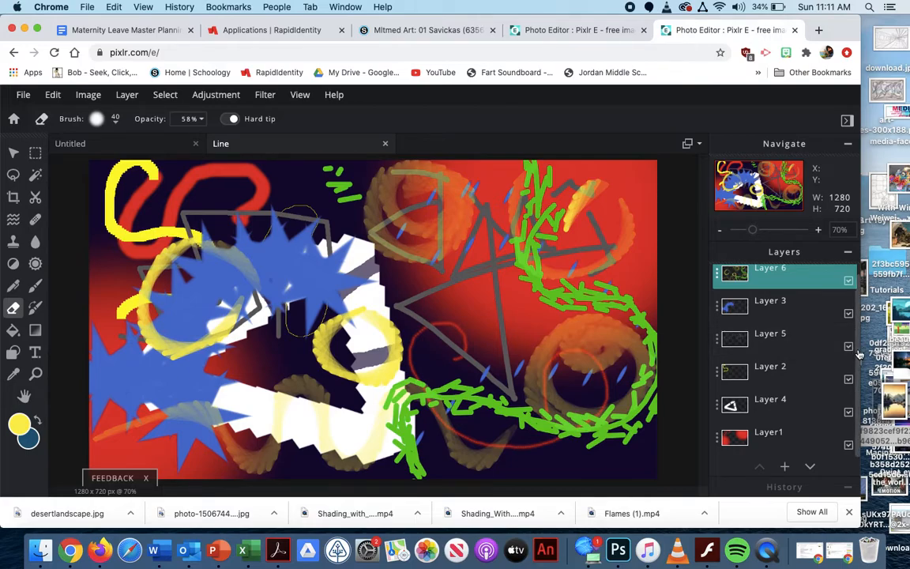
pyautogui.click(781, 433)
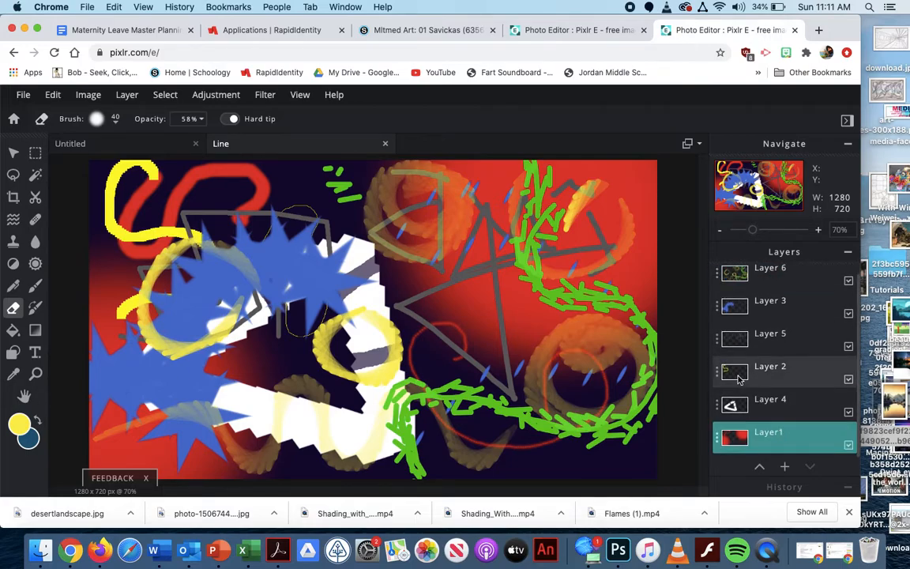
pyautogui.moveTo(474, 353)
pyautogui.mouseDown()
pyautogui.moveTo(467, 316)
pyautogui.moveTo(497, 260)
pyautogui.moveTo(550, 242)
pyautogui.moveTo(573, 249)
pyautogui.moveTo(594, 280)
pyautogui.moveTo(628, 261)
pyautogui.moveTo(597, 191)
pyautogui.moveTo(655, 168)
pyautogui.mouseUp()
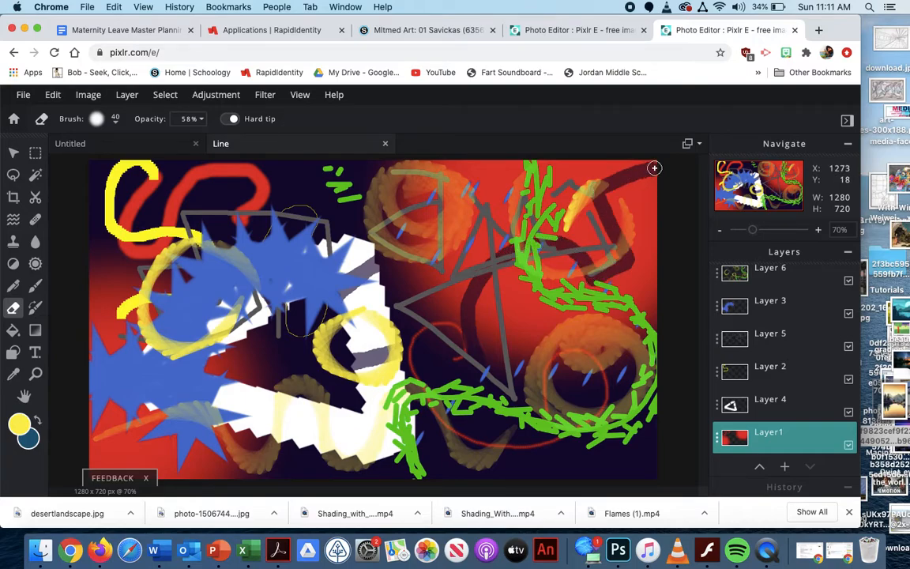
# Set the Eraser opacity to 98% and erase a dot, a diagonal line and a horizontal line from Layer1's red area
pyautogui.click(191, 117)
pyautogui.moveTo(158, 143); pyautogui.dragTo(200, 143)
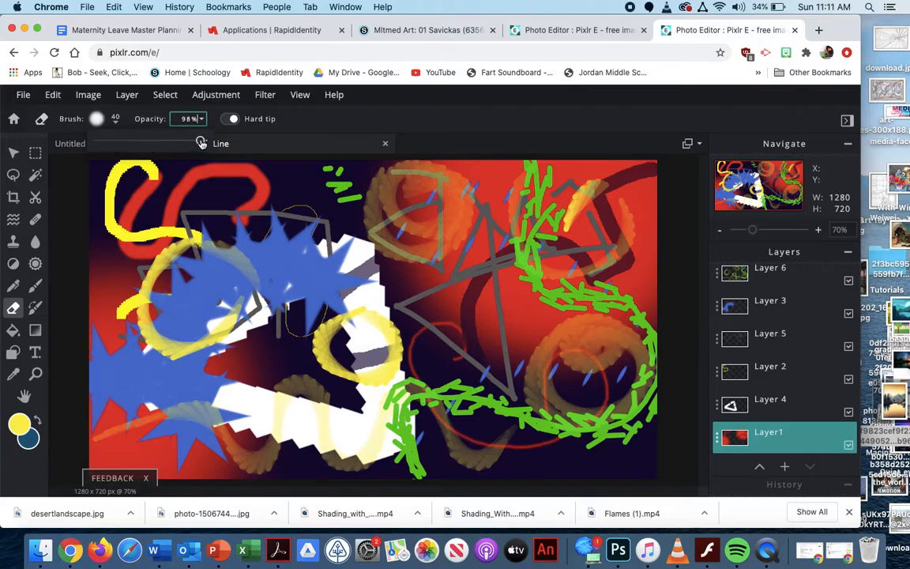
pyautogui.moveTo(558, 164); pyautogui.dragTo(558, 163)
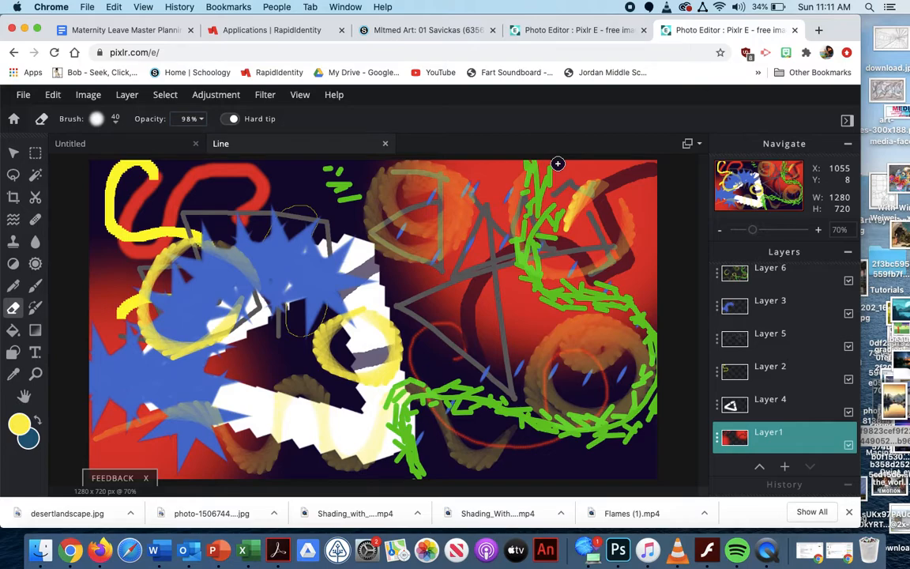
pyautogui.keyDown('shift'); pyautogui.click(457, 403); pyautogui.keyUp('shift')
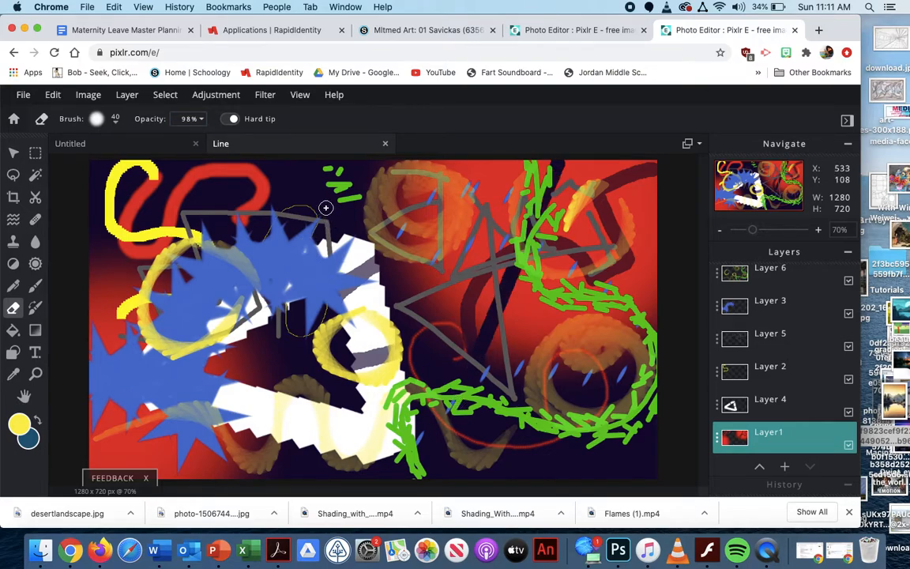
pyautogui.moveTo(325, 205); pyautogui.dragTo(461, 204)
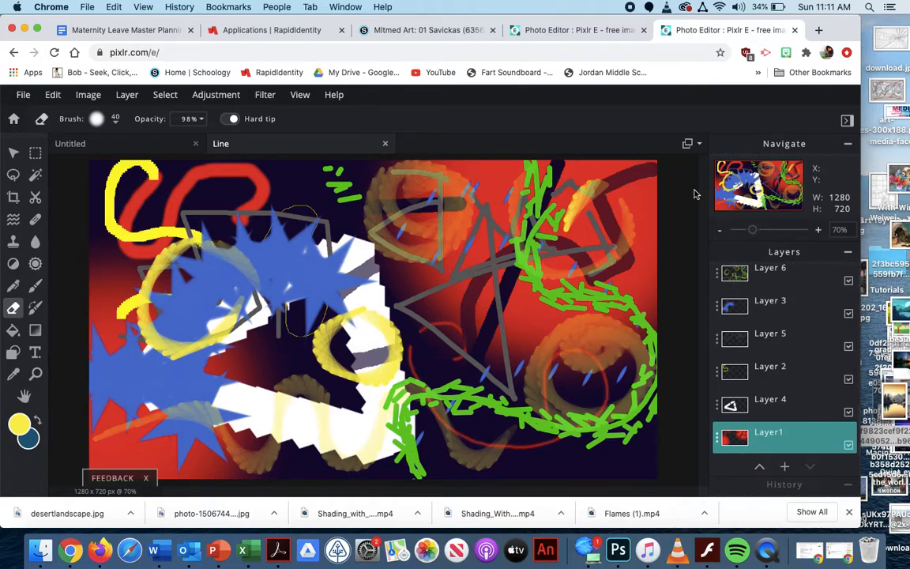
# Switch to the colour replacement brush and change the paint colour to purple #6B336F
pyautogui.click(36, 307)
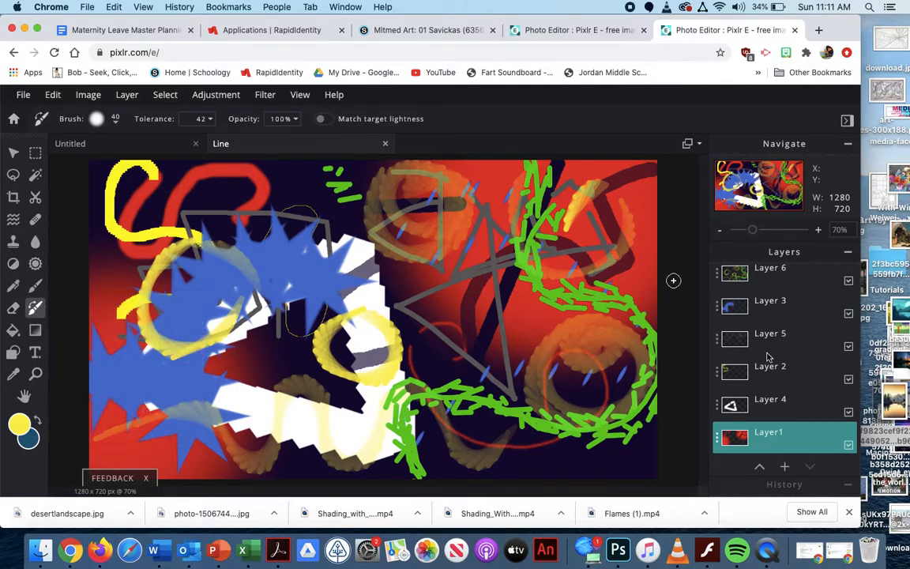
pyautogui.click(788, 305)
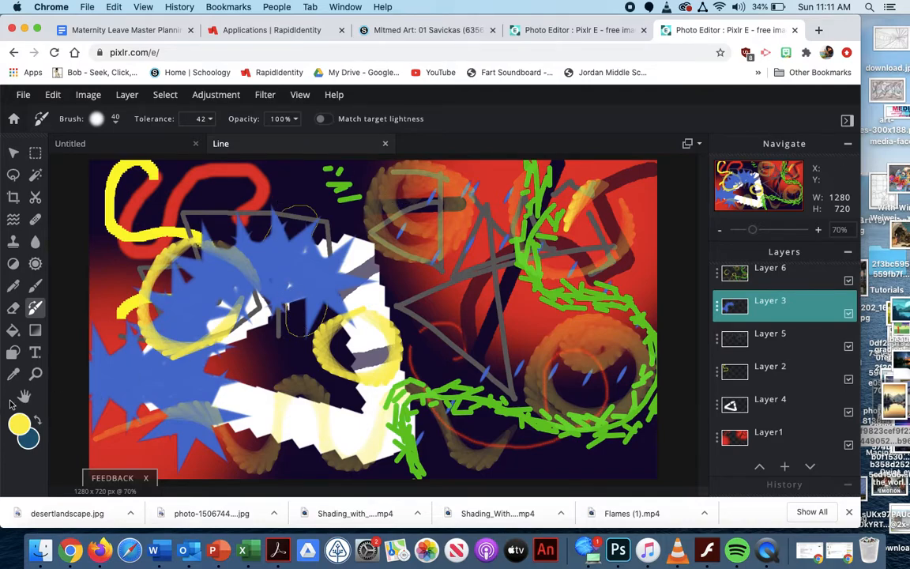
pyautogui.click(19, 424)
pyautogui.click(373, 301)
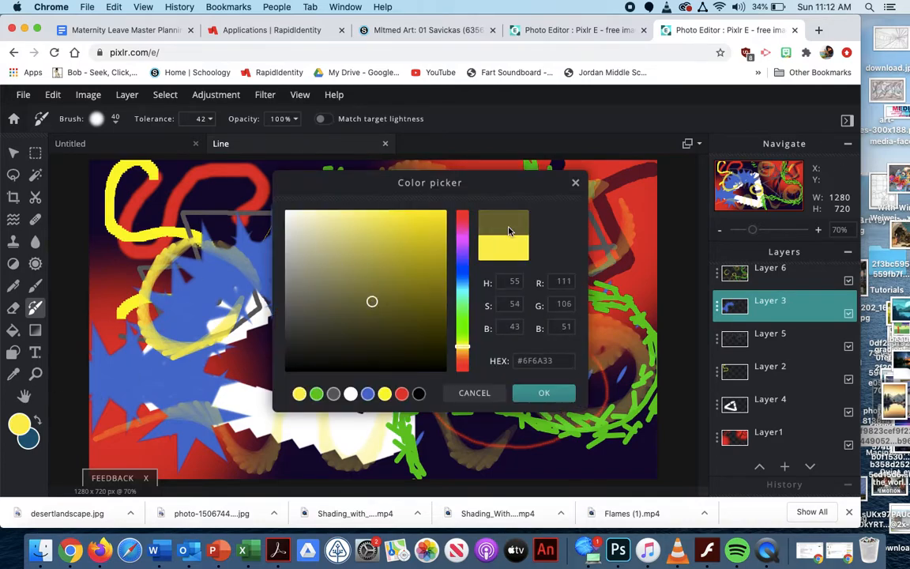
pyautogui.click(461, 242)
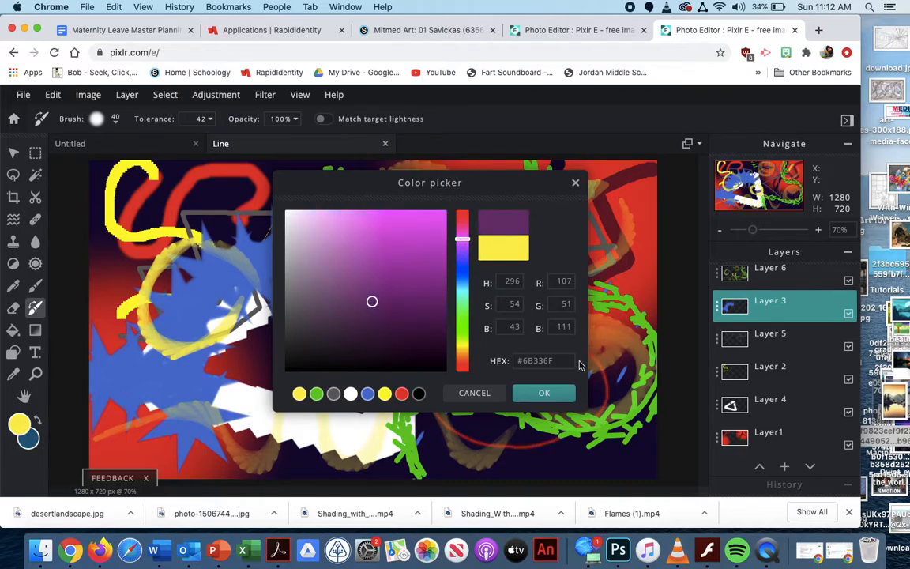
pyautogui.click(544, 392)
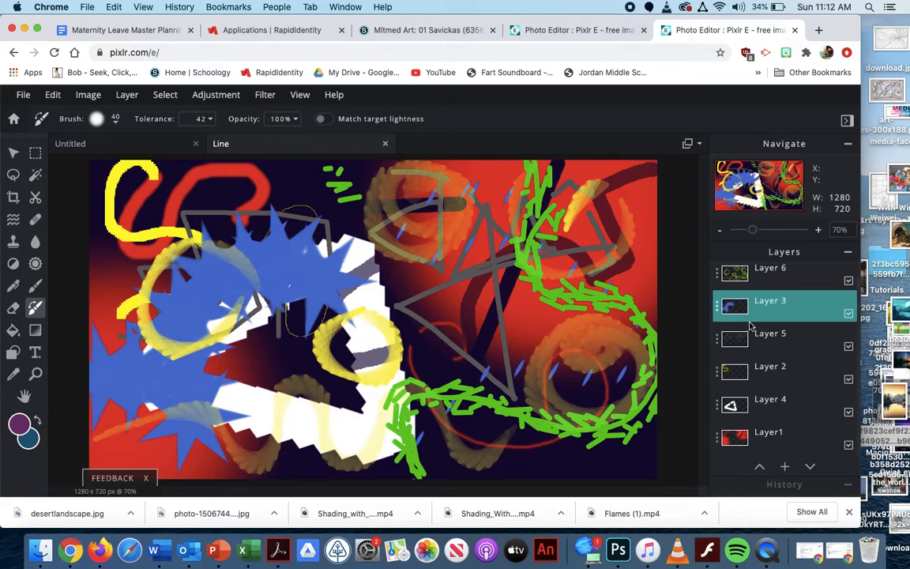
# Recolour parts of the translucent yellow loops at the canvas's upper centre and right on Layer 6 with the colour replacement brush
pyautogui.click(746, 285)
pyautogui.moveTo(568, 230)
pyautogui.mouseDown()
pyautogui.moveTo(473, 294)
pyautogui.moveTo(507, 314)
pyautogui.moveTo(614, 295)
pyautogui.moveTo(451, 151)
pyautogui.mouseUp()
pyautogui.moveTo(363, 210); pyautogui.dragTo(477, 202)
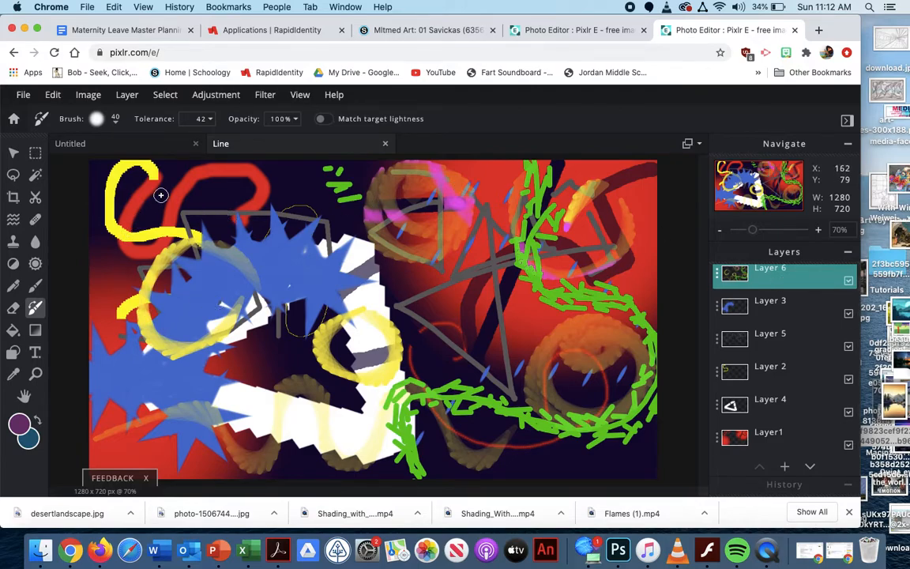
pyautogui.moveTo(376, 214); pyautogui.dragTo(476, 229)
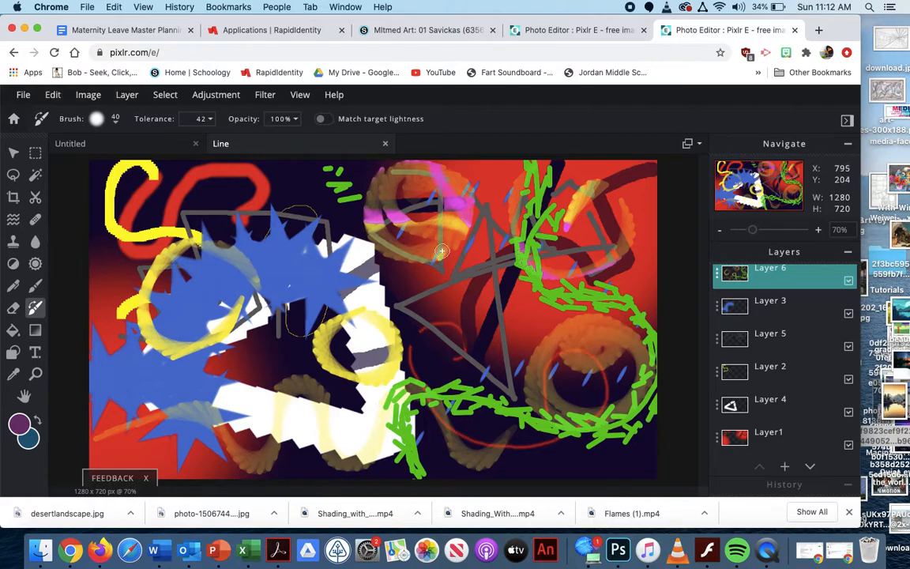
pyautogui.moveTo(627, 324)
pyautogui.mouseDown()
pyautogui.moveTo(528, 423)
pyautogui.moveTo(491, 280)
pyautogui.mouseUp()
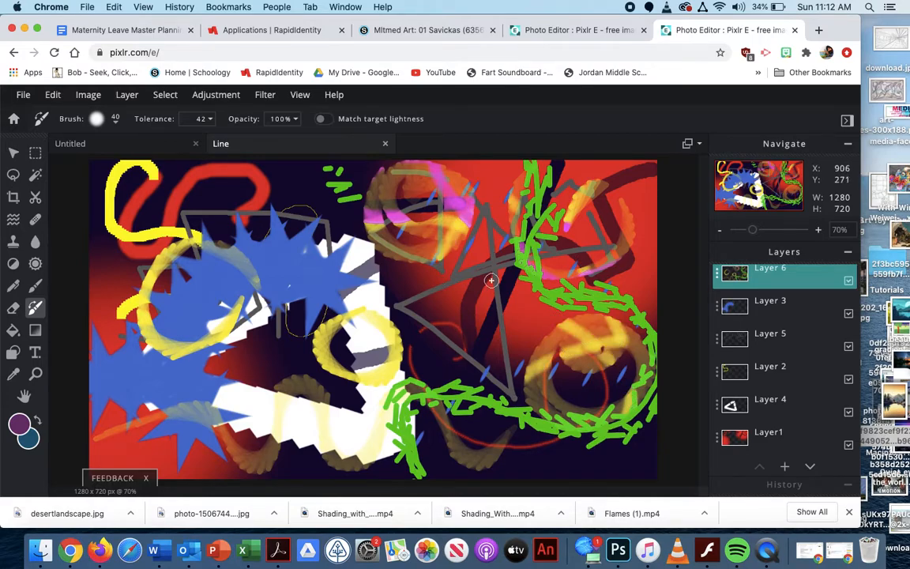